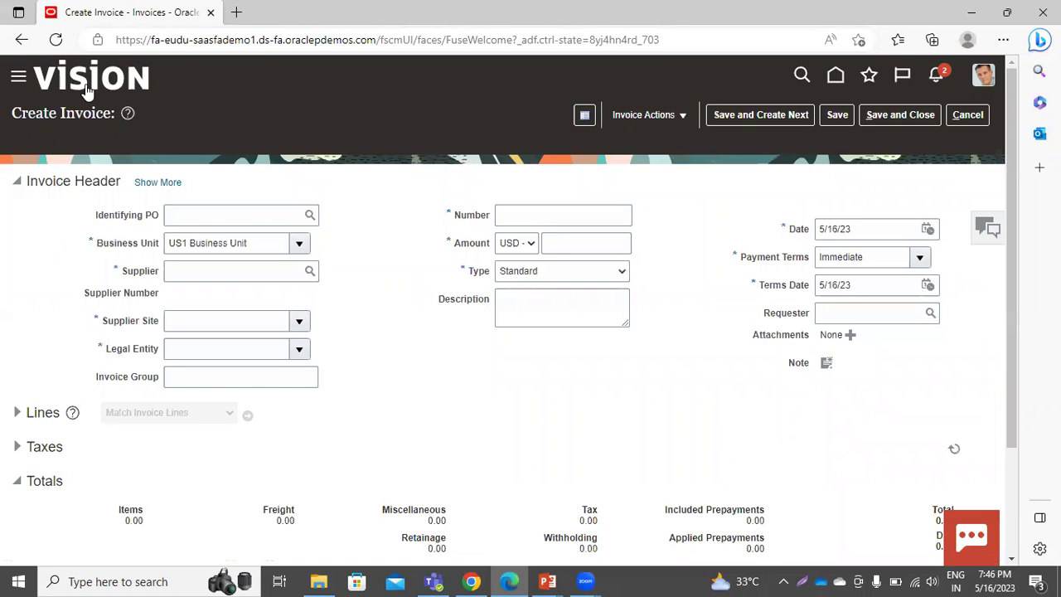
- Fill in the invoice header with supplier PPM-01, invoice number PPM-1234 and an amount of 2180 USD
click(195, 275)
text(PPM)
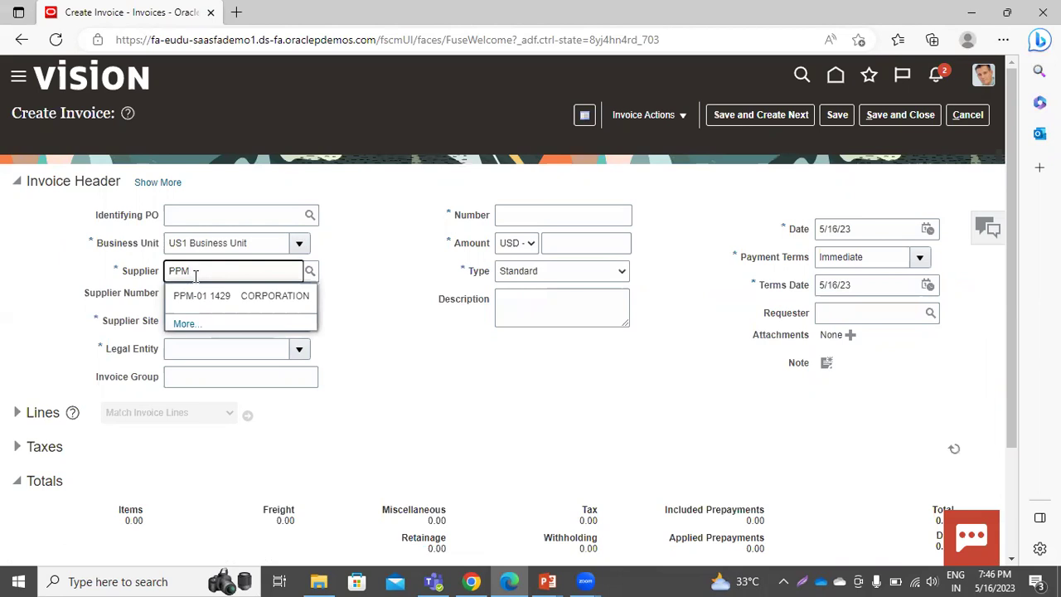
click(200, 298)
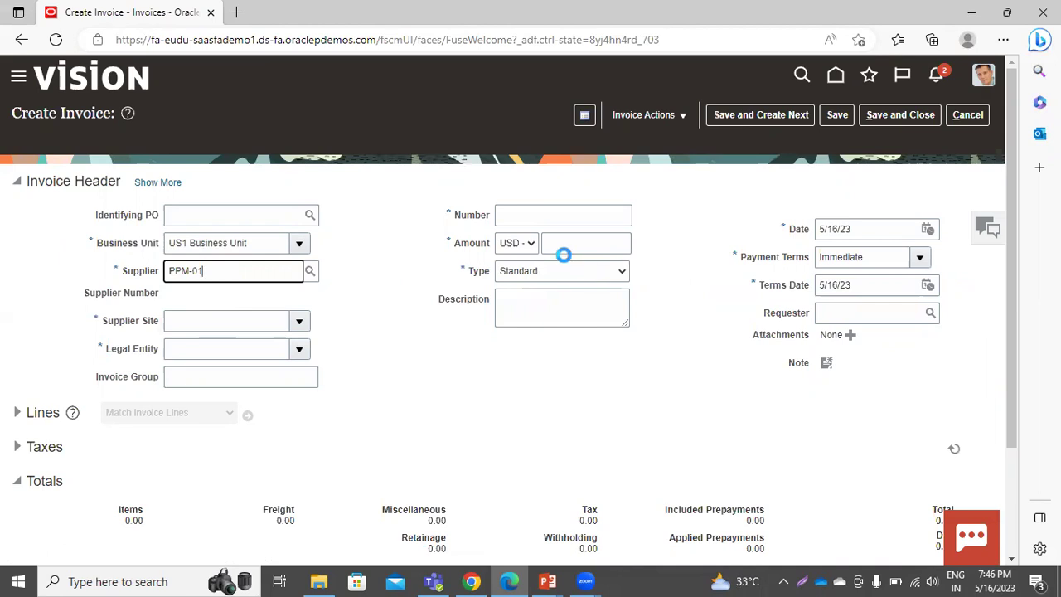
click(523, 216)
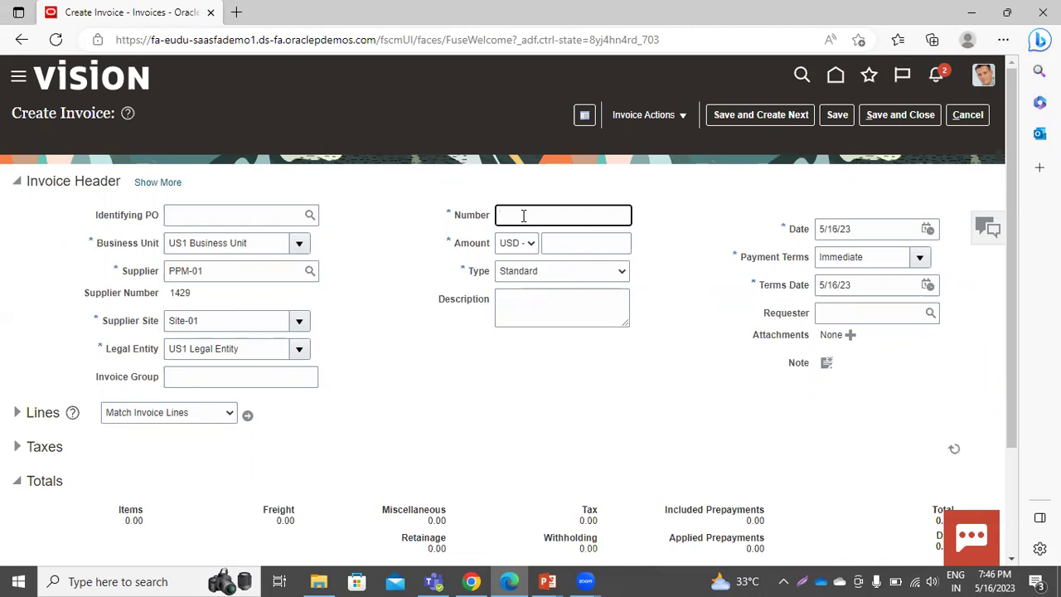
text(PPM-1234)
click(569, 240)
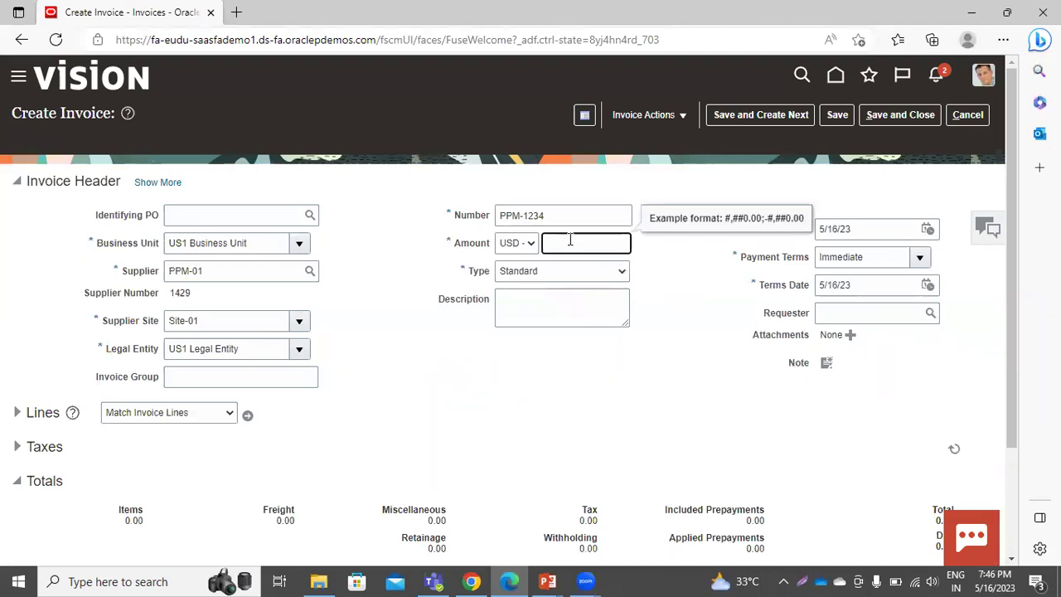
text(2180)
- Expand the invoice lines and give line 1 an amount of 2000 and the distribution set Advertising (Full)
scroll(643, 355, down, 2)
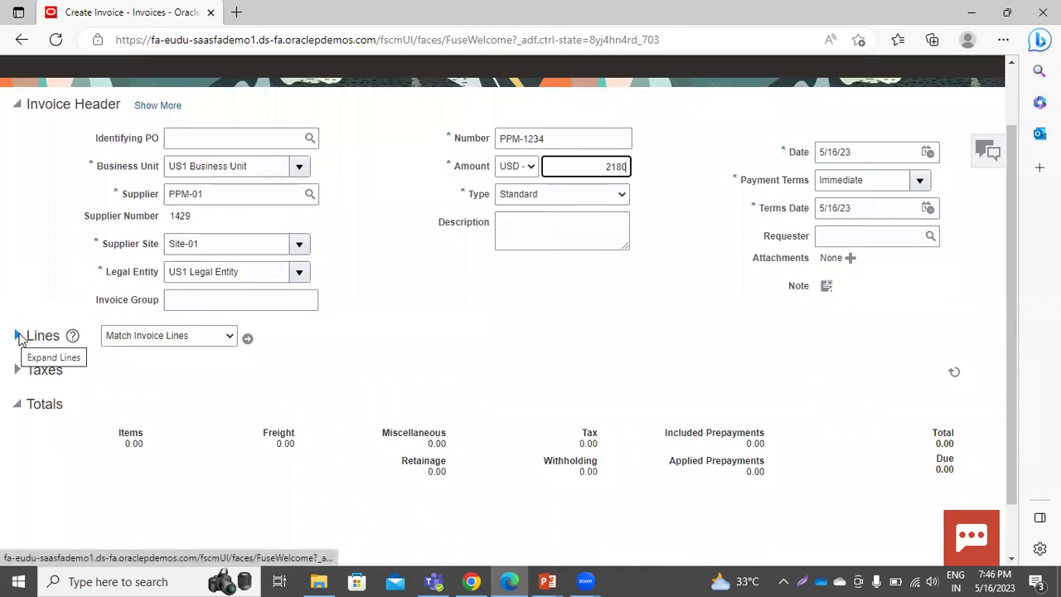
click(19, 335)
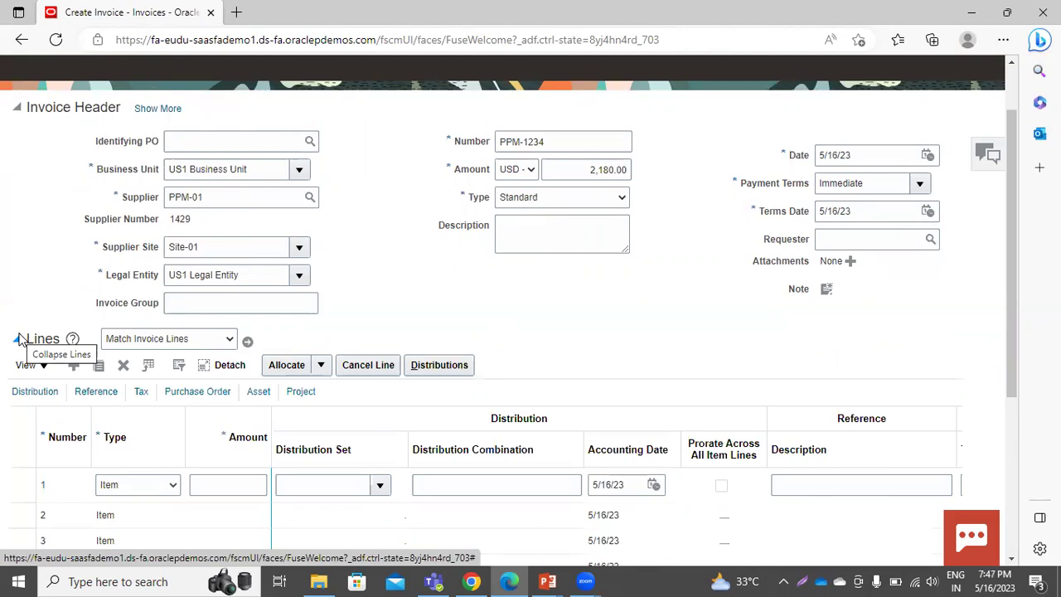
click(231, 488)
text(2000)
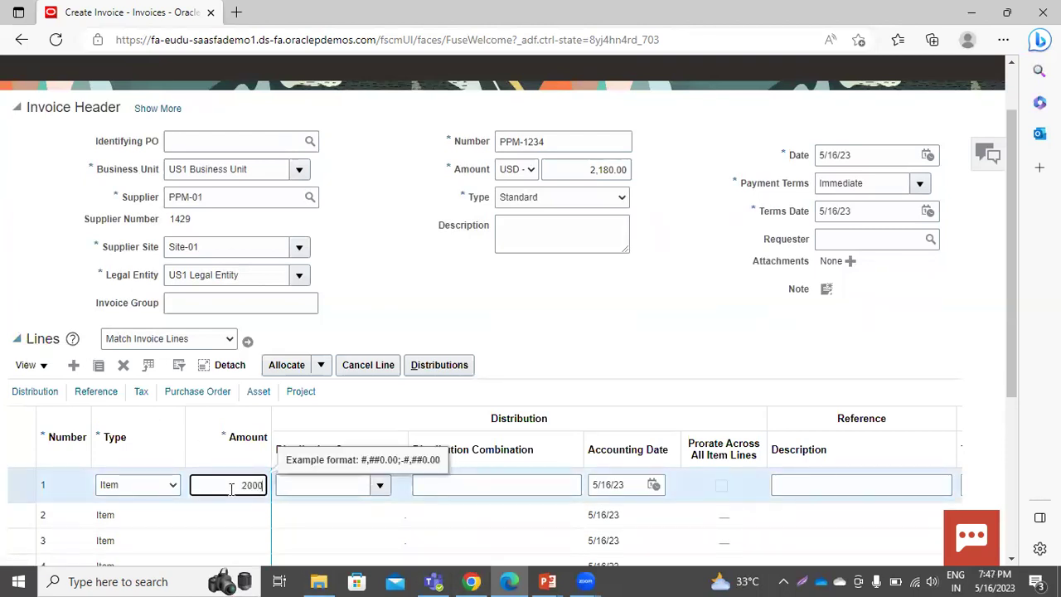
key(Tab)
click(381, 485)
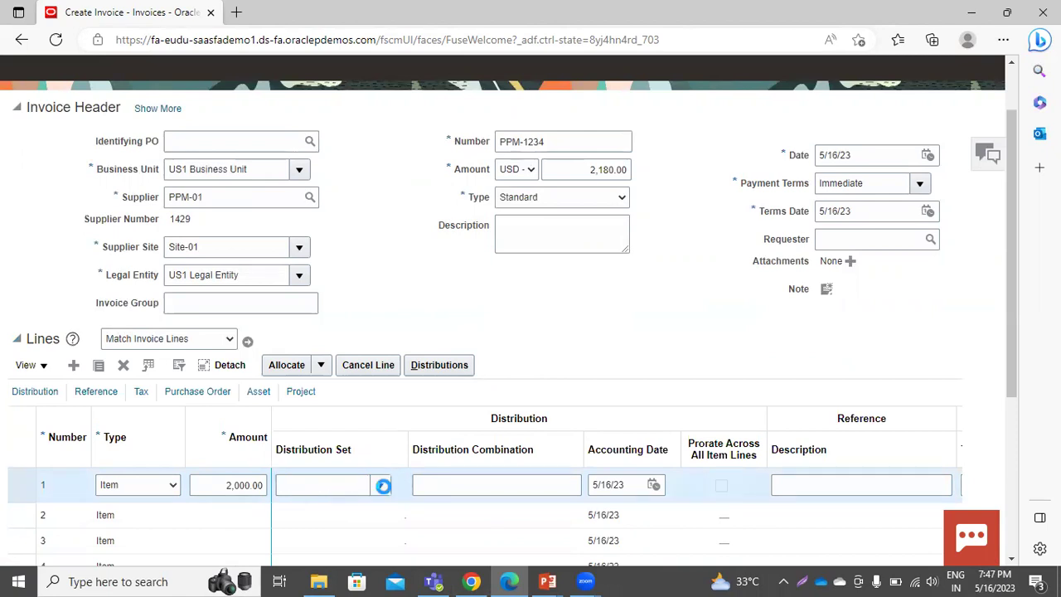
click(315, 260)
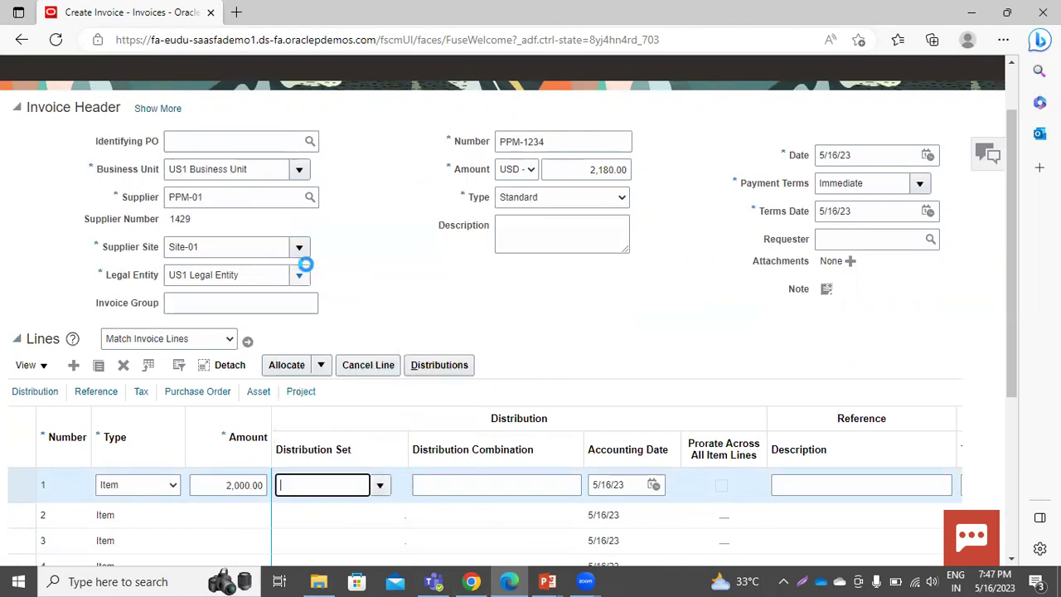
- Assign line 1 to project number PPM-01 and task number 4, System Definition
scroll(838, 373, down, 1)
scroll(841, 374, down, 1)
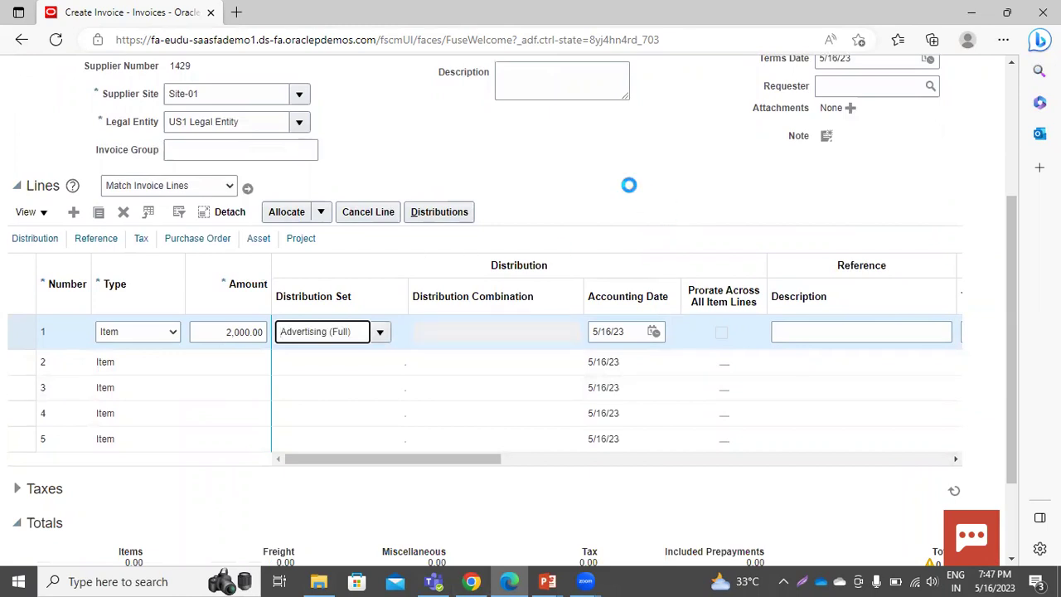
click(954, 459)
drag(955, 464, 955, 464)
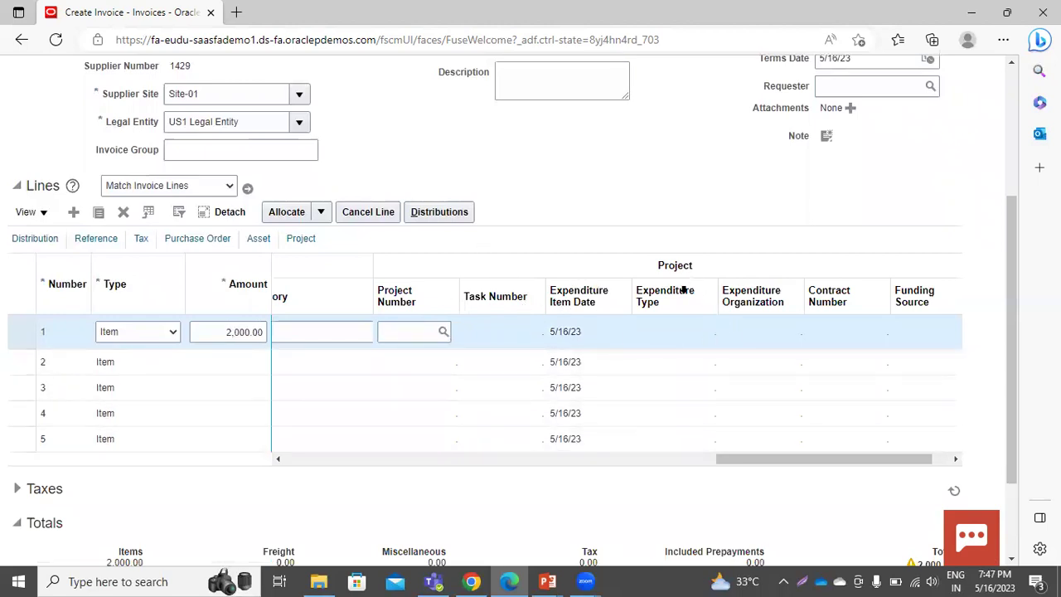
click(734, 368)
click(279, 459)
click(278, 459)
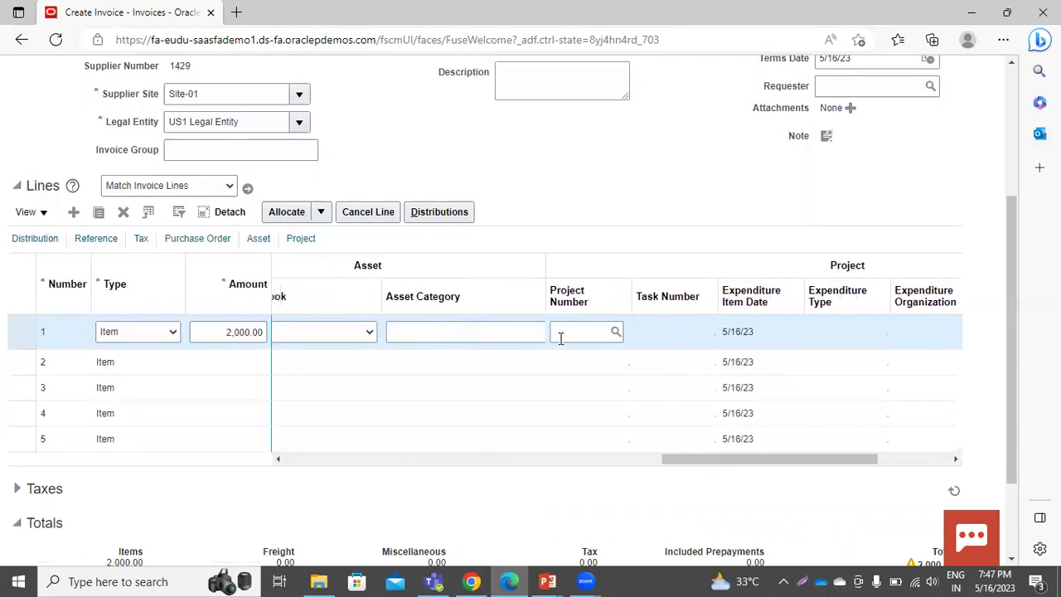
click(597, 331)
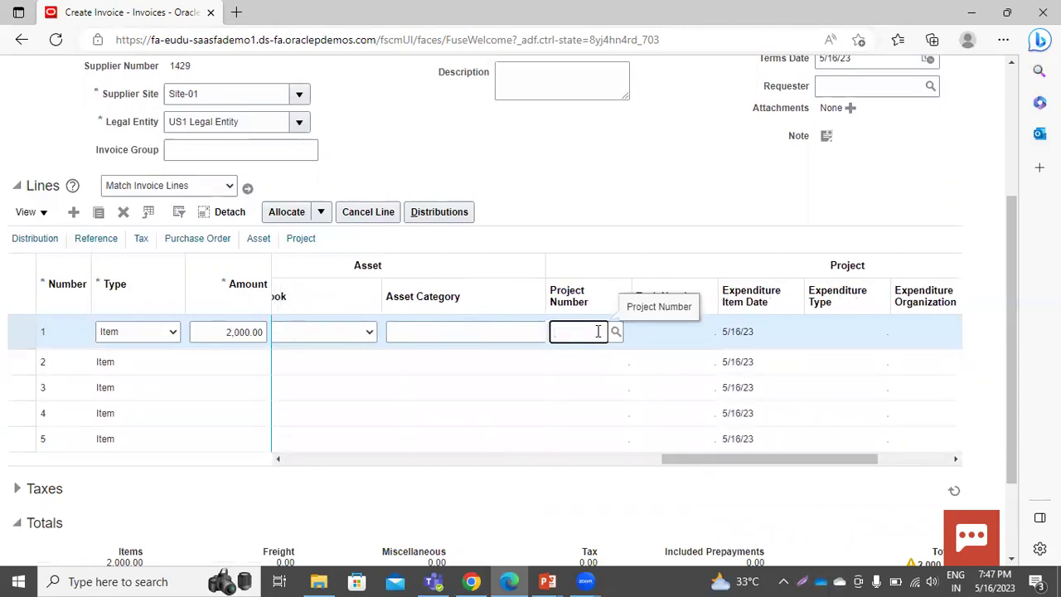
text(PPM-01)
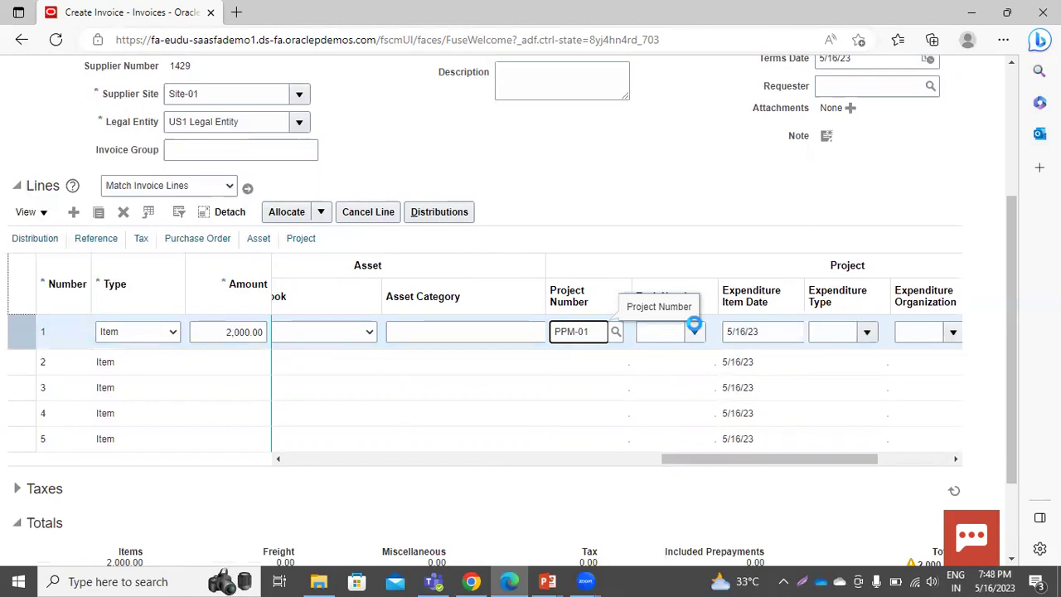
click(693, 330)
click(692, 330)
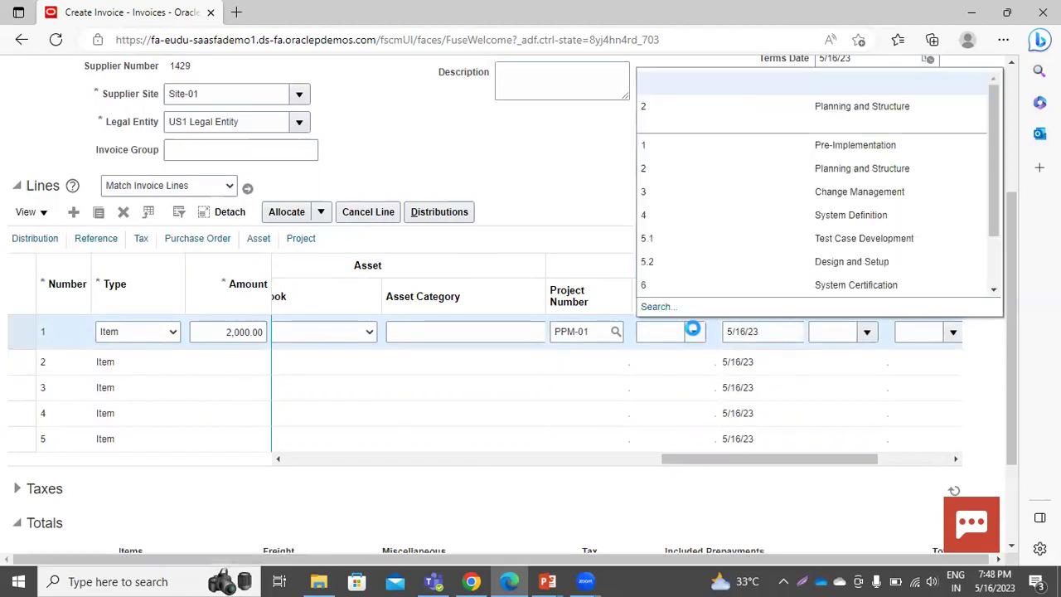
click(667, 215)
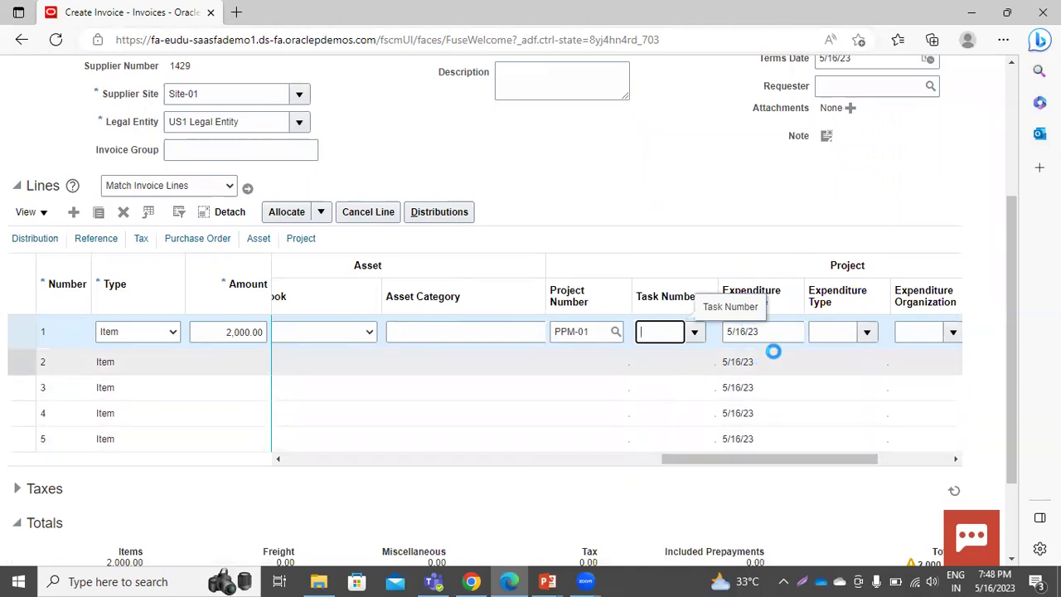
- Set line 1's expenditure type to Airfare and its expenditure organization to Consulting East US
click(956, 459)
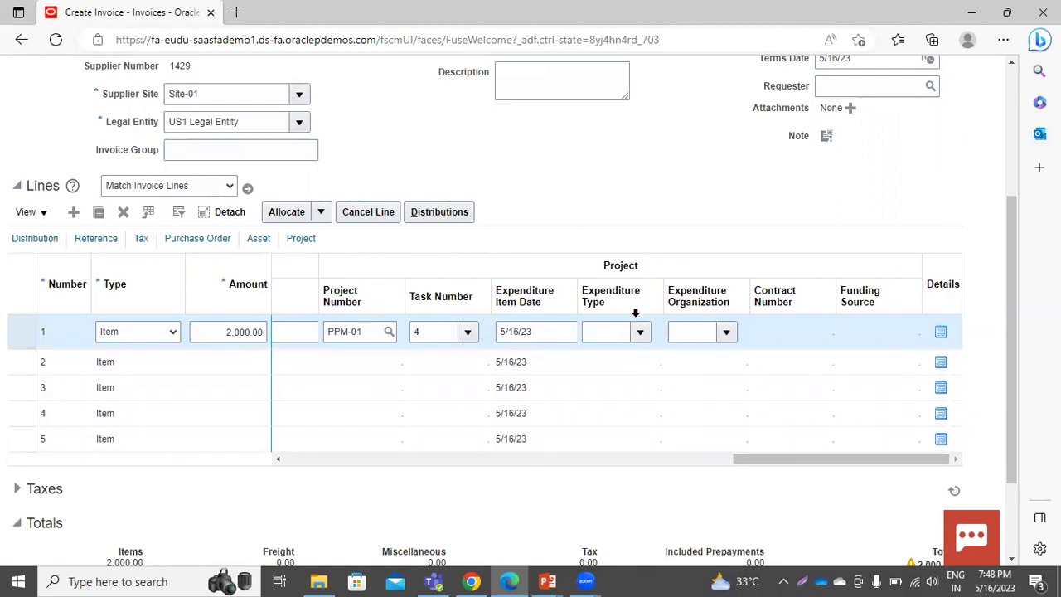
click(643, 332)
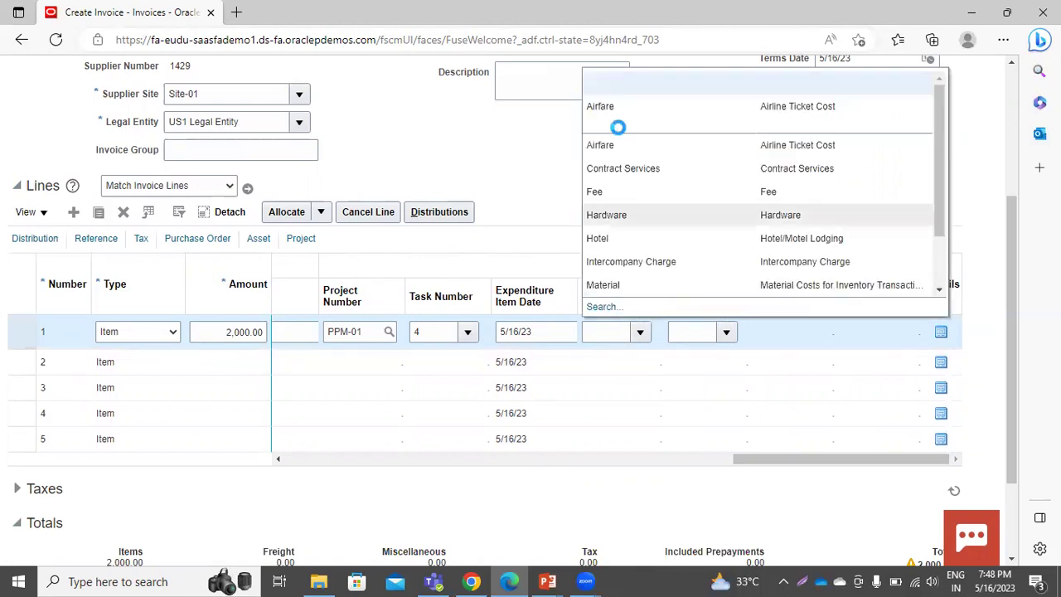
click(612, 106)
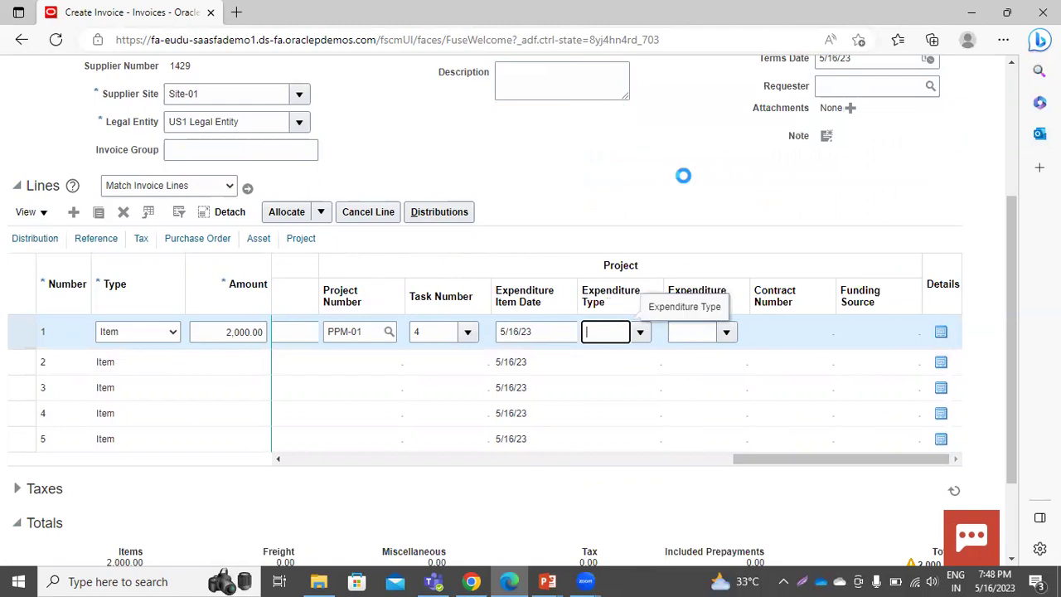
click(728, 331)
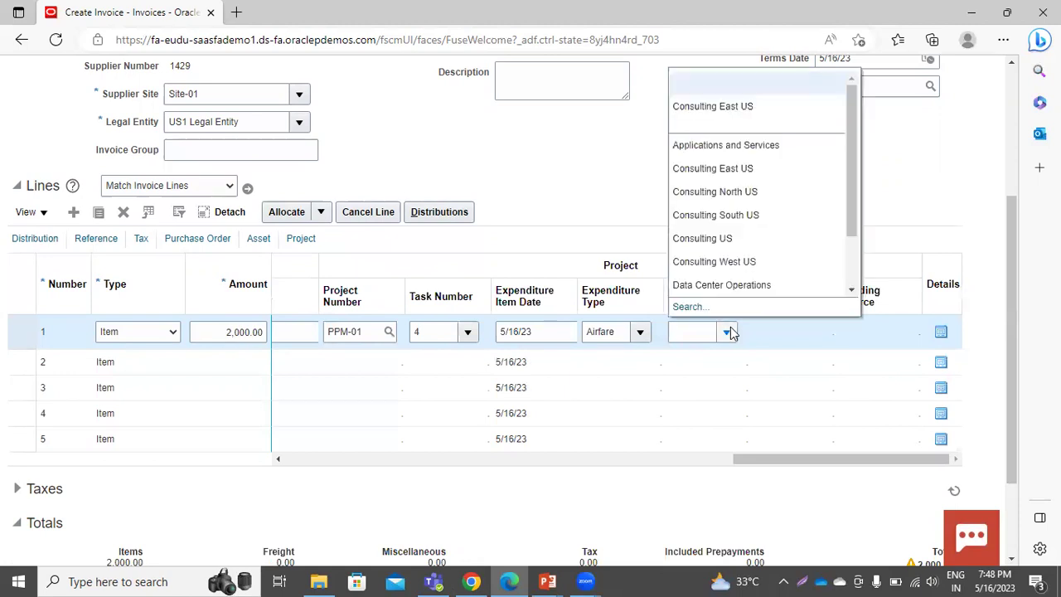
click(724, 105)
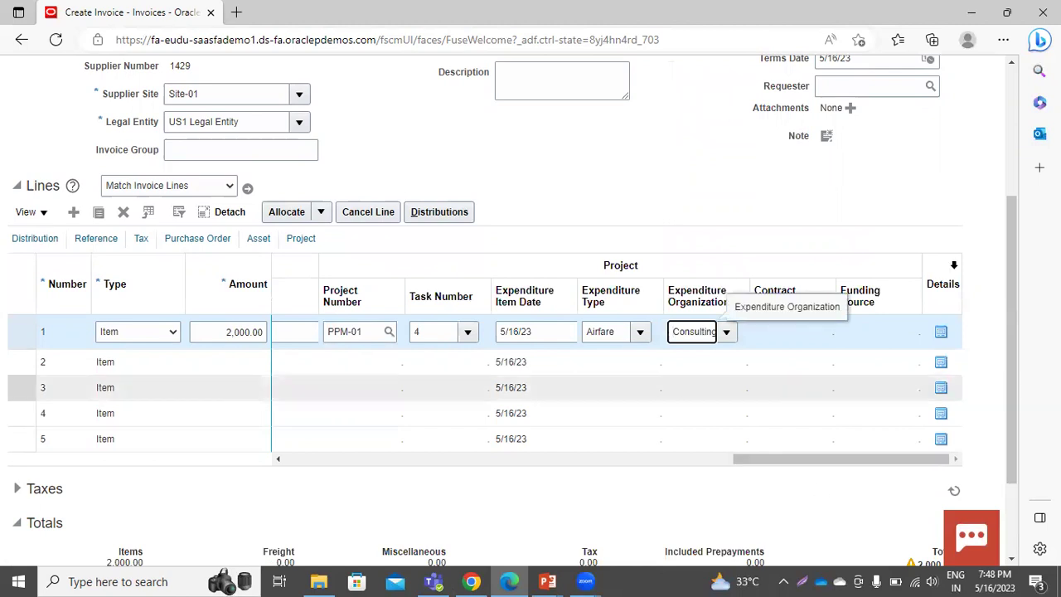
- Validate the invoice, continuing past the duplicate-invoice warning
scroll(1011, 281, up, 3)
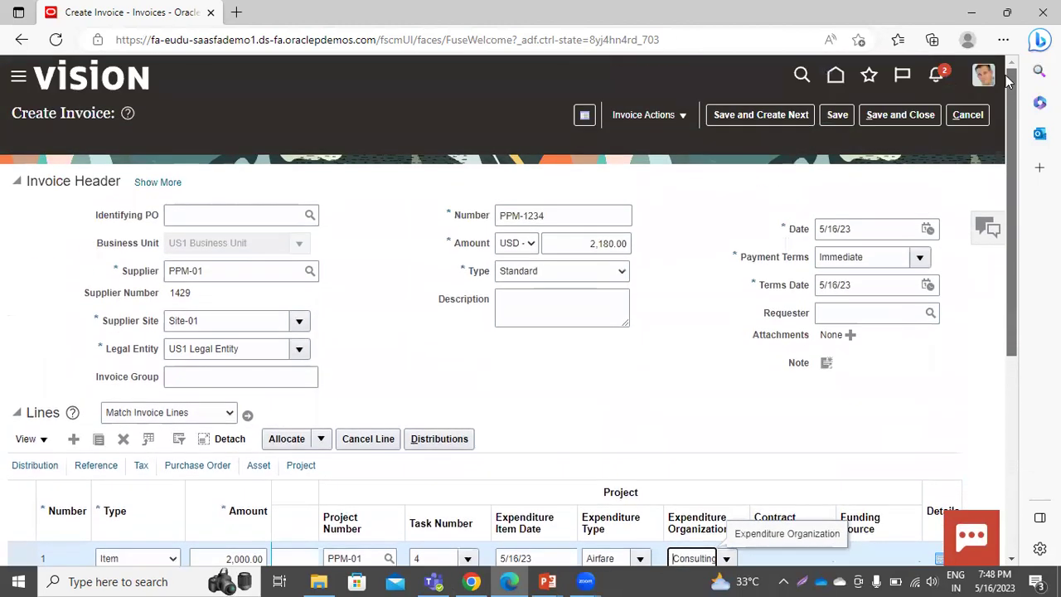
click(655, 116)
click(663, 186)
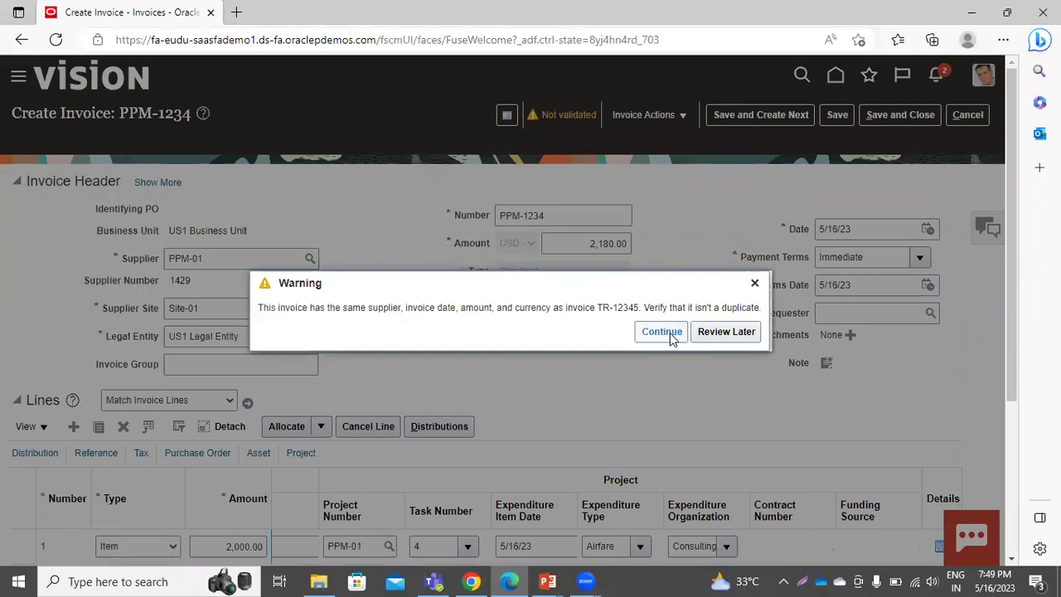
click(662, 331)
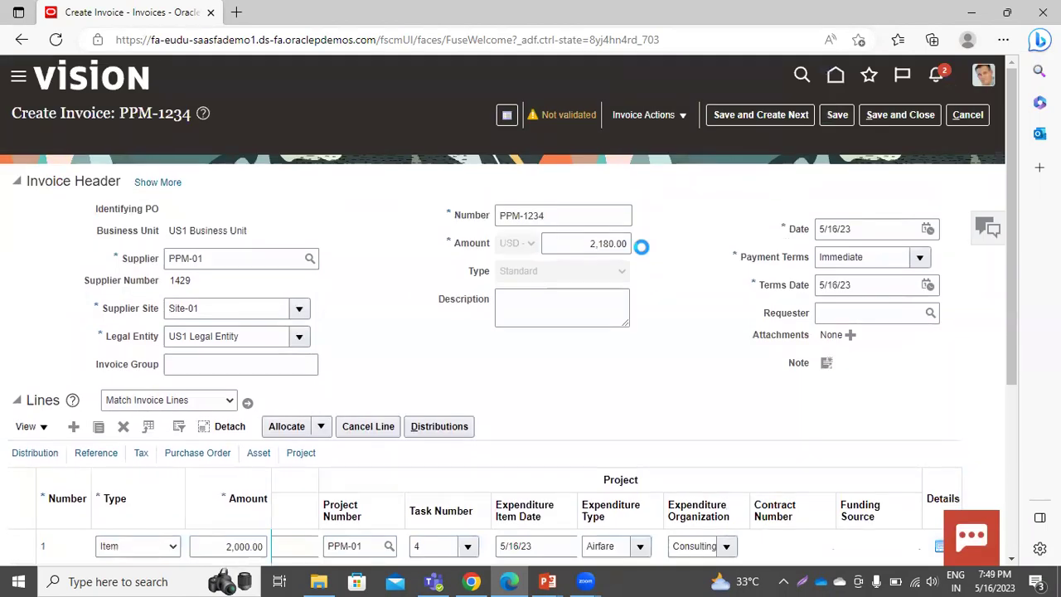
click(666, 114)
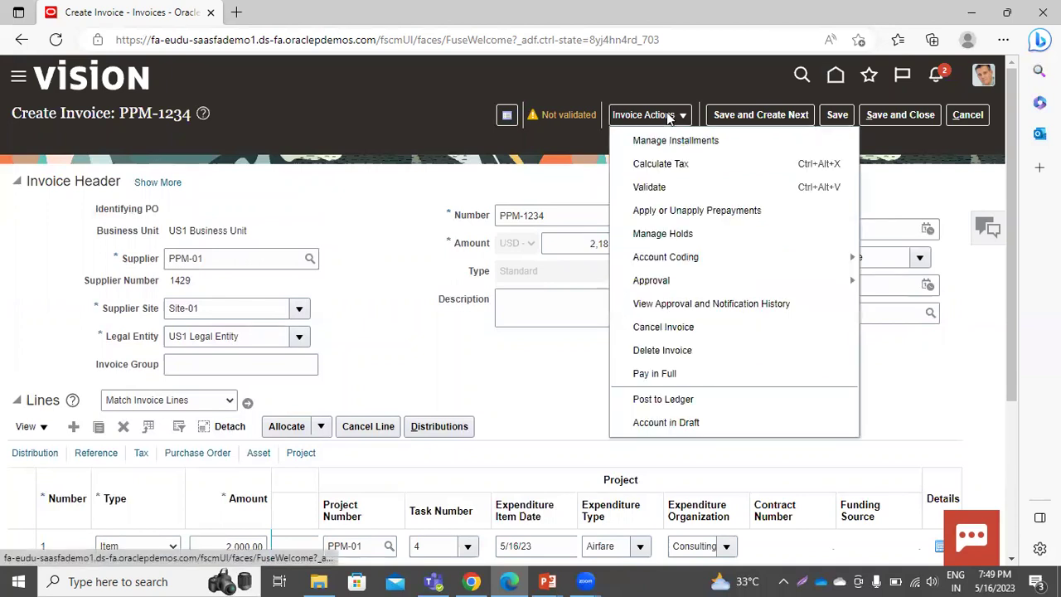
click(674, 187)
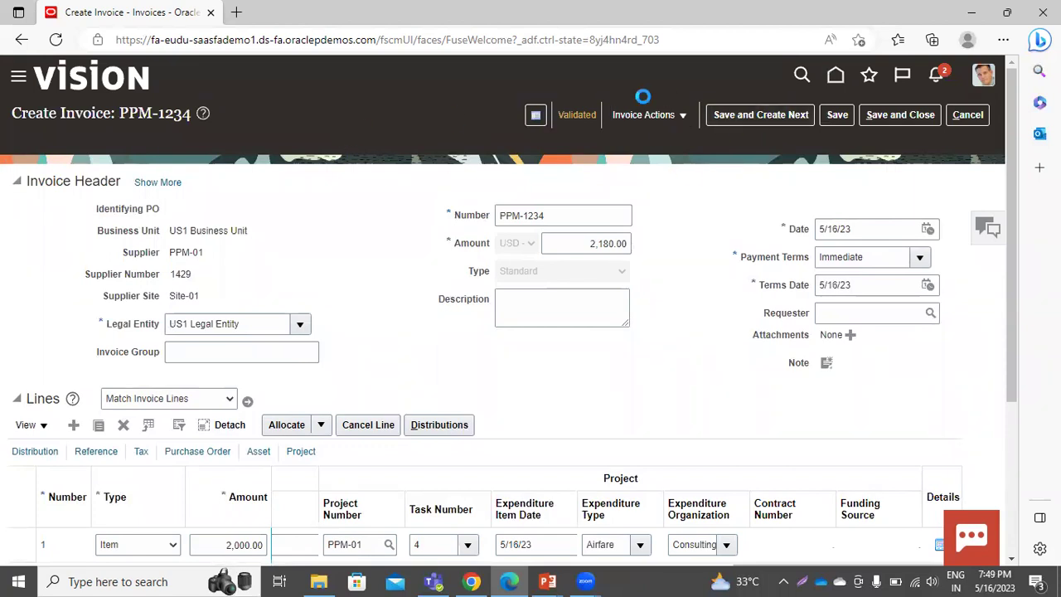
- Post the invoice to the ledger and open its accounting lines
click(625, 119)
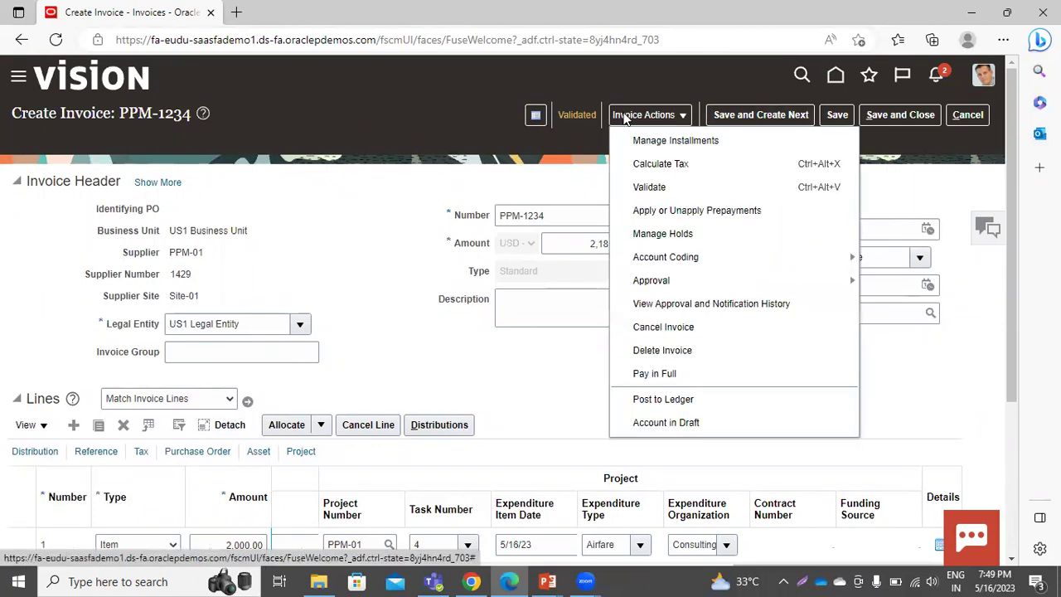
click(679, 399)
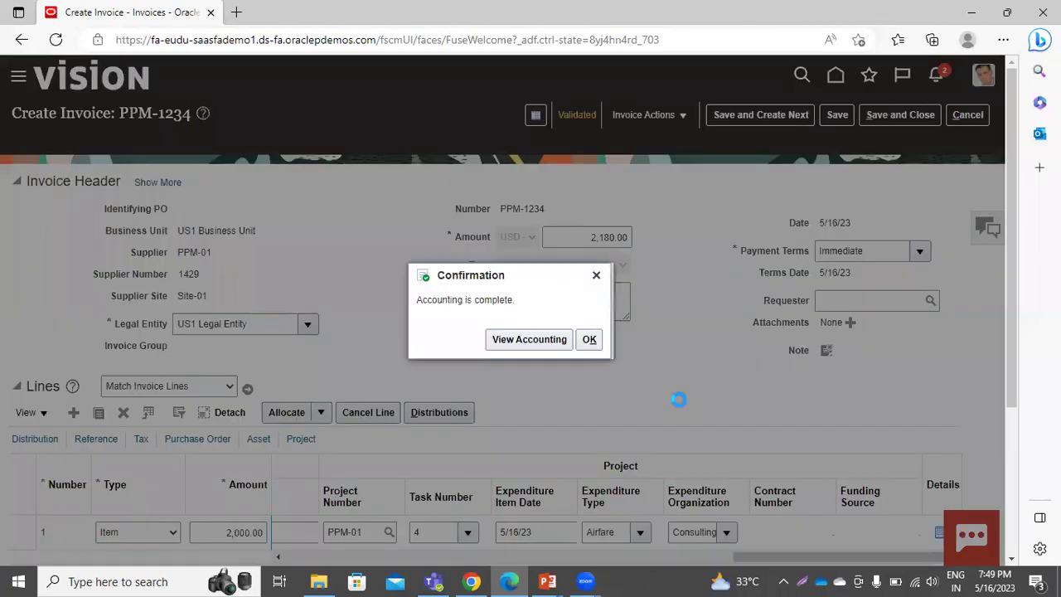
click(525, 343)
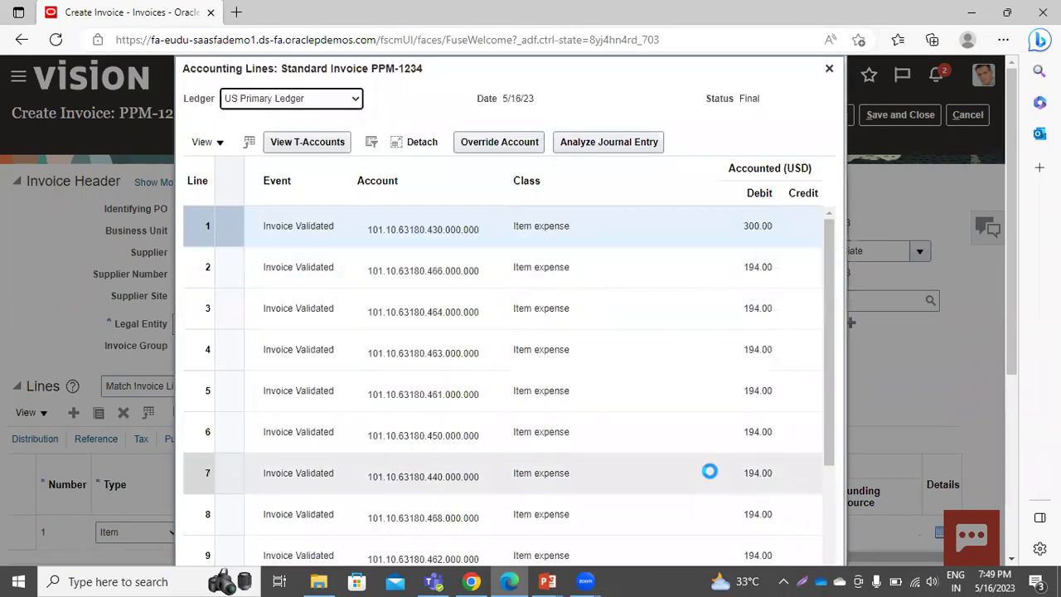
- Review the invoice's accounting lines in the US Primary Ledger, and save and close the invoice
scroll(743, 391, down, 3)
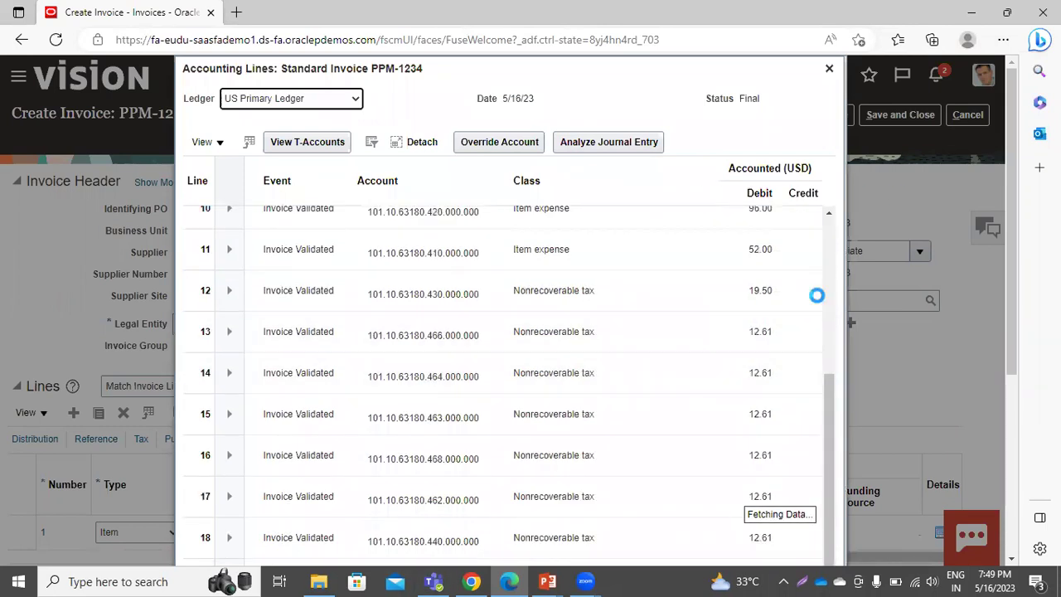
scroll(912, 414, down, 4)
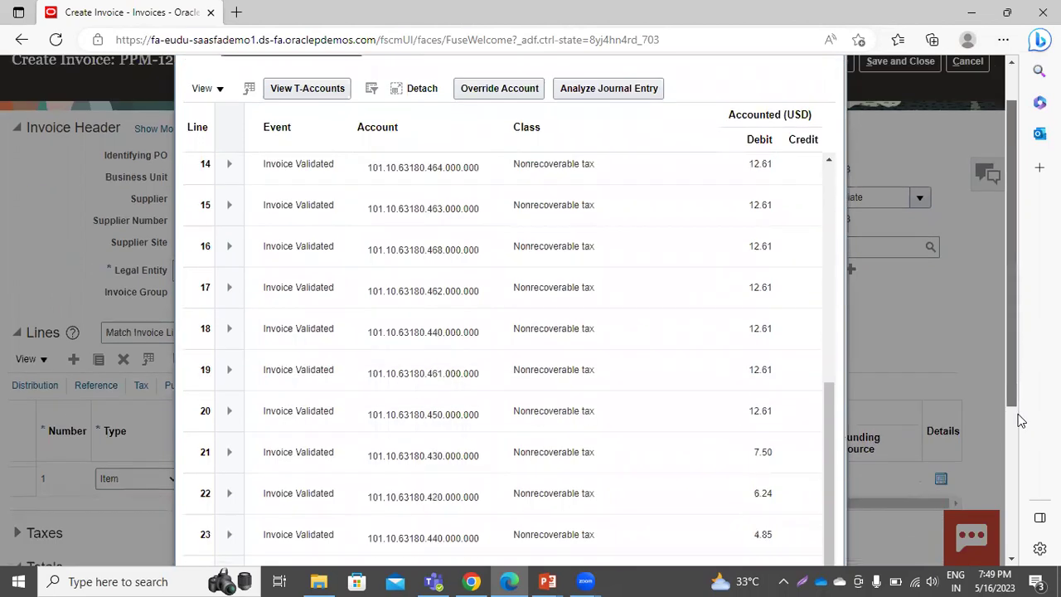
click(816, 545)
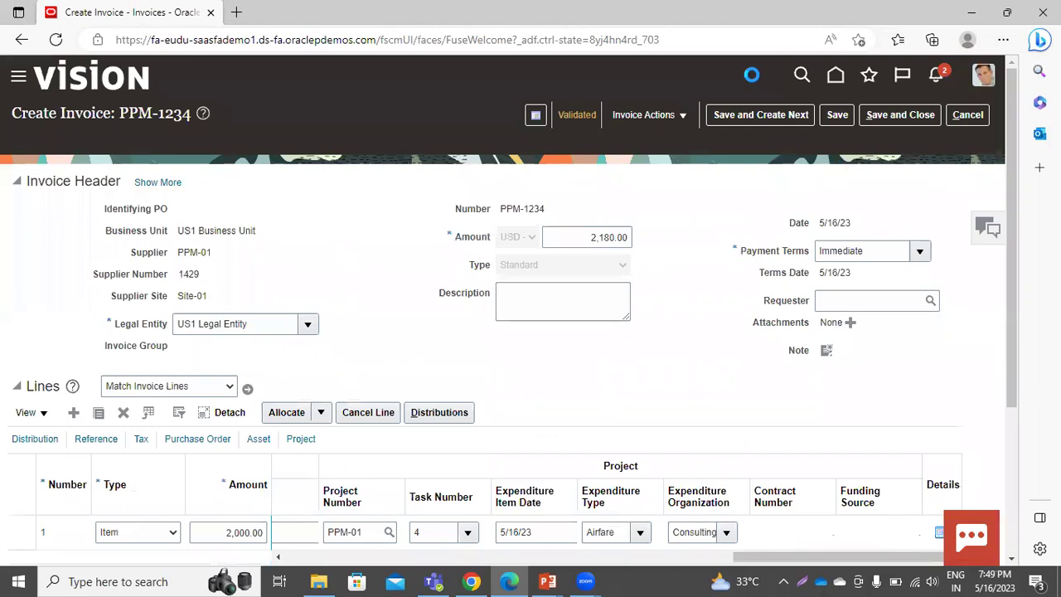
click(888, 119)
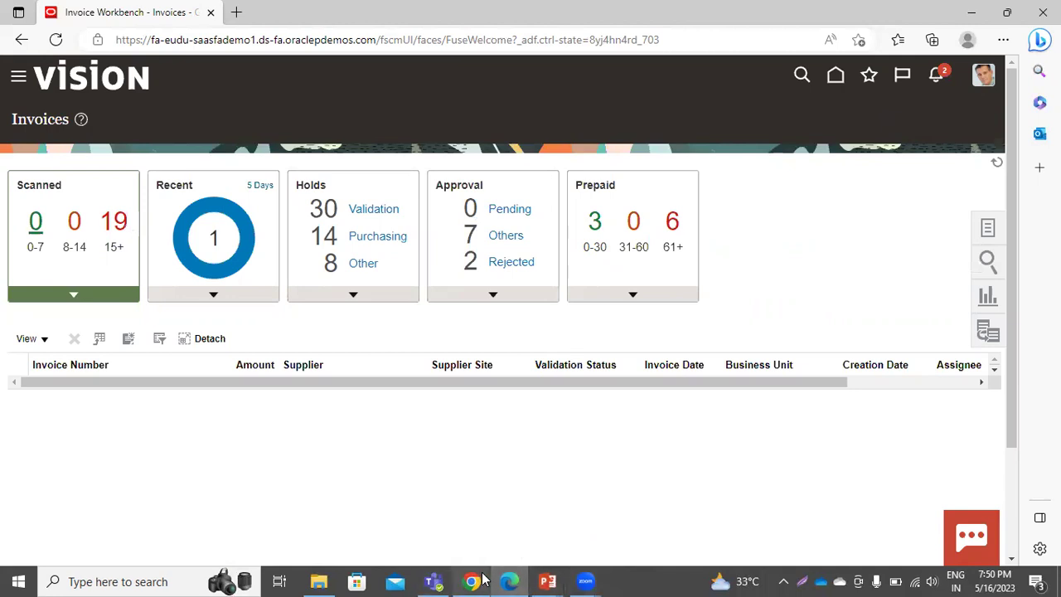
- Switch to the Oracle Fusion session in Chrome and open the Costs work area for Projects
mouse_move(484, 580)
click(474, 507)
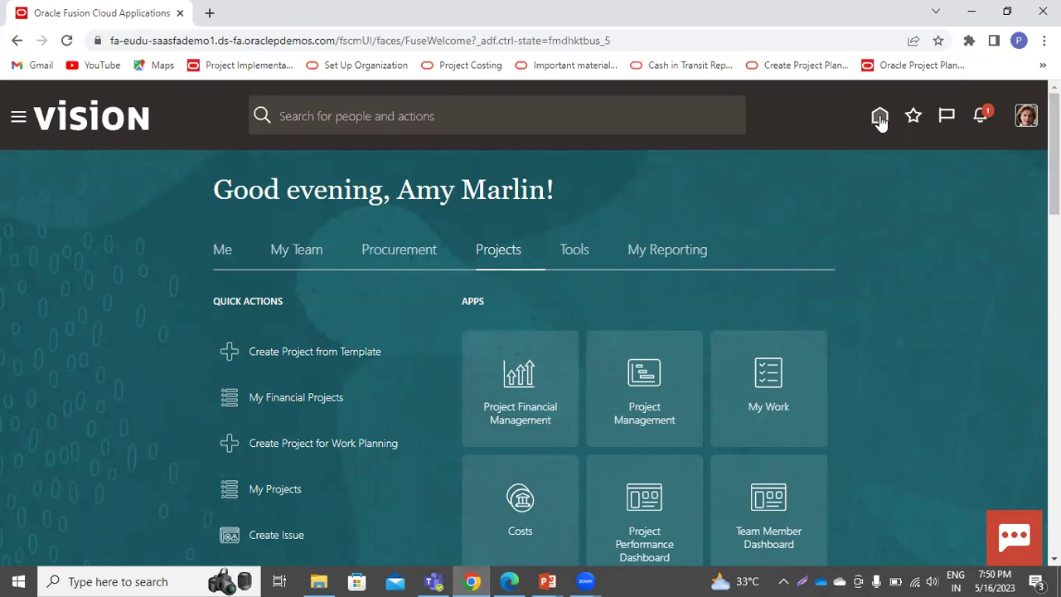
click(518, 497)
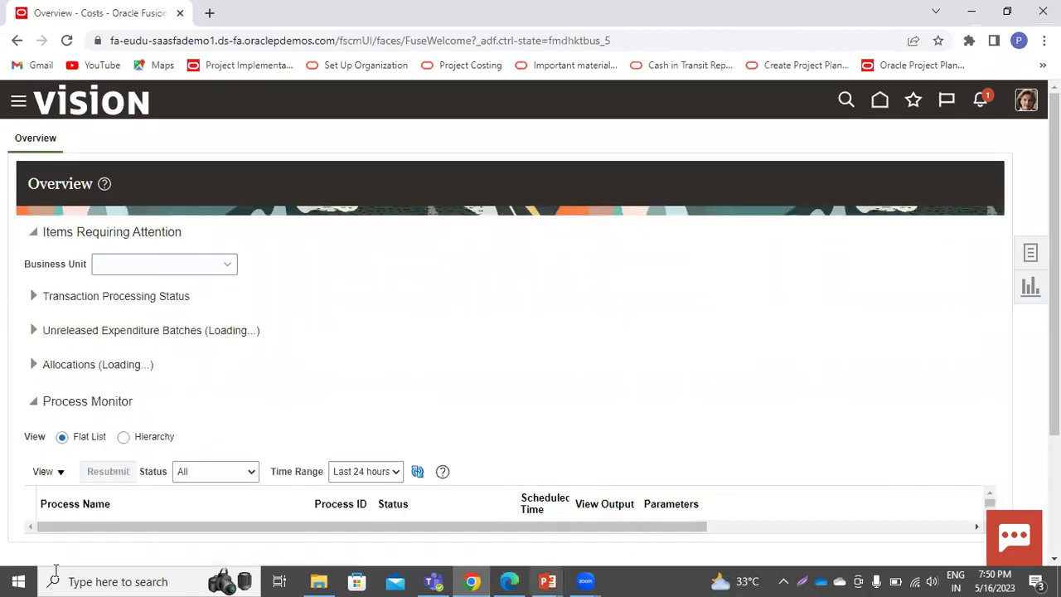
- Open the Import Costs process and set its Transaction Status to All statuses and Transaction Source to Oracle Fusion Payables
click(1031, 254)
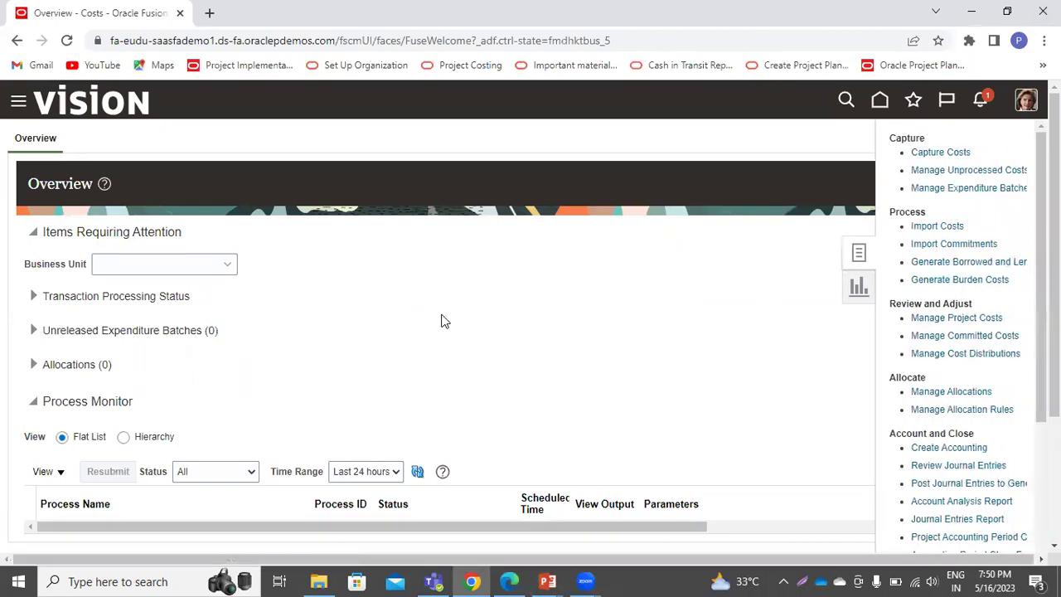
click(928, 227)
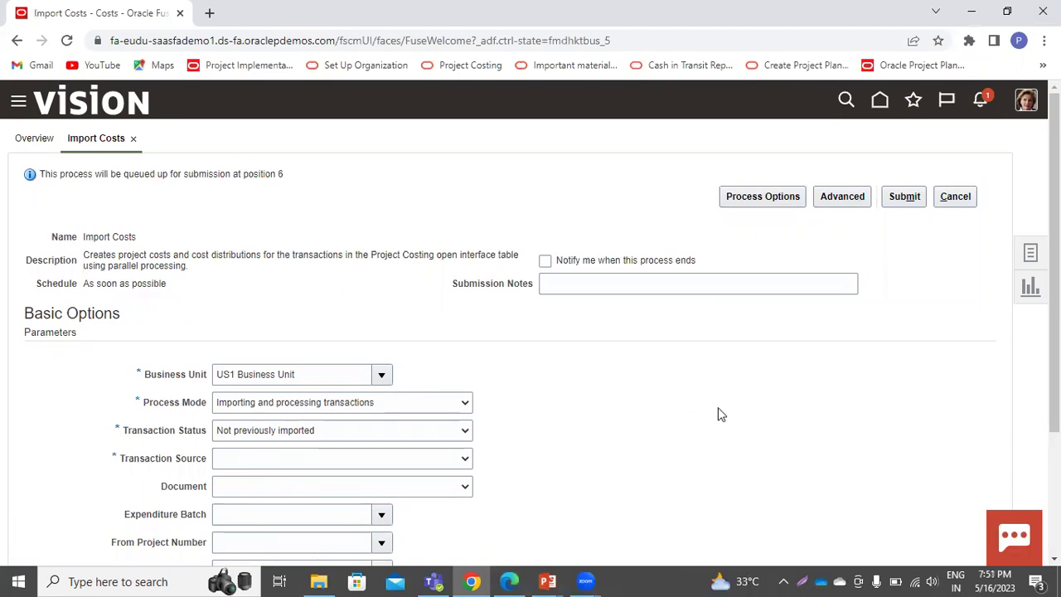
scroll(602, 411, down, 1)
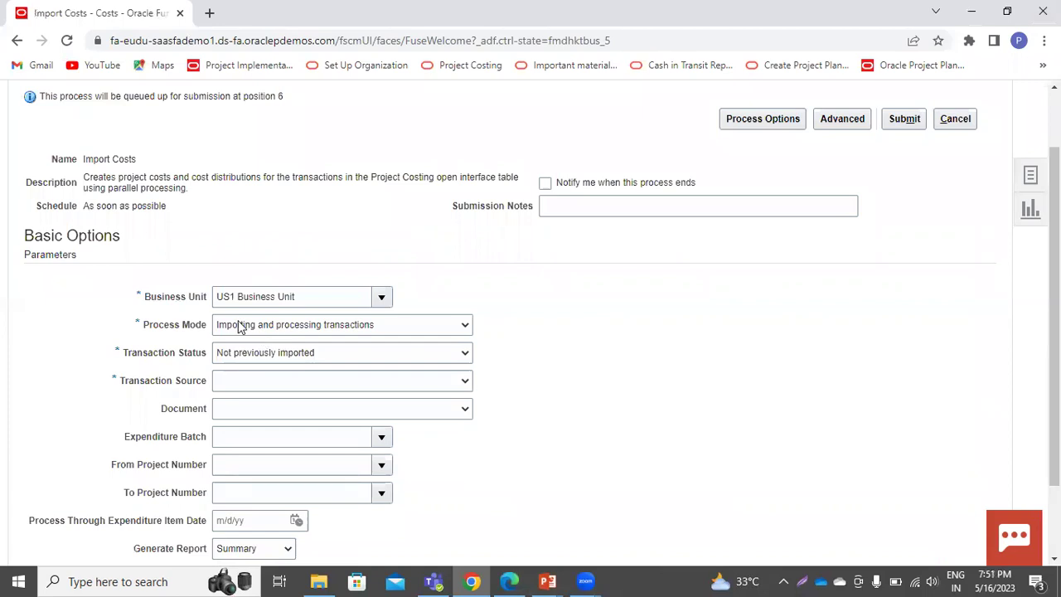
click(370, 323)
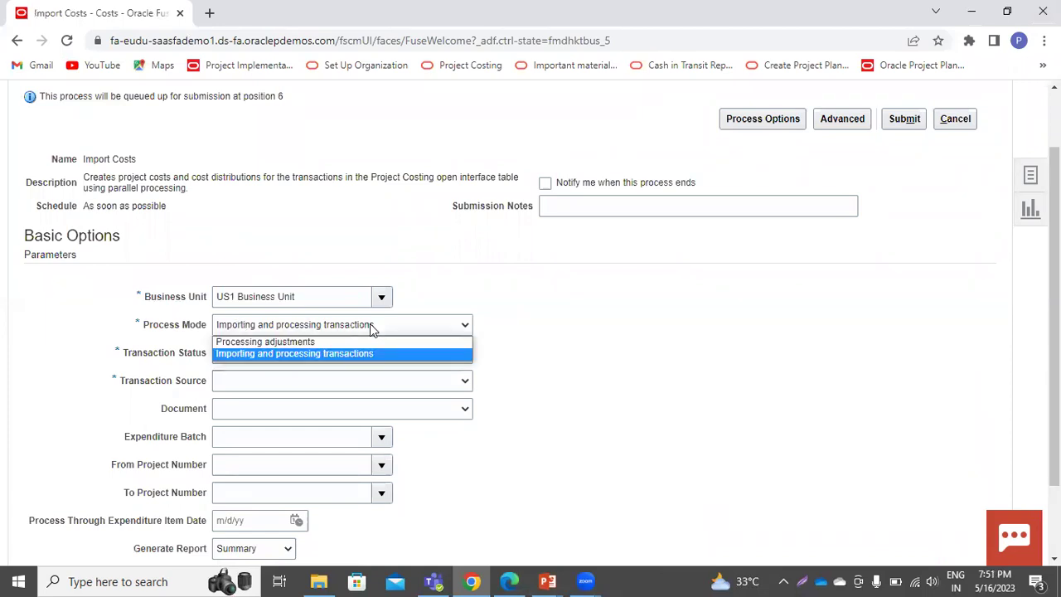
click(369, 323)
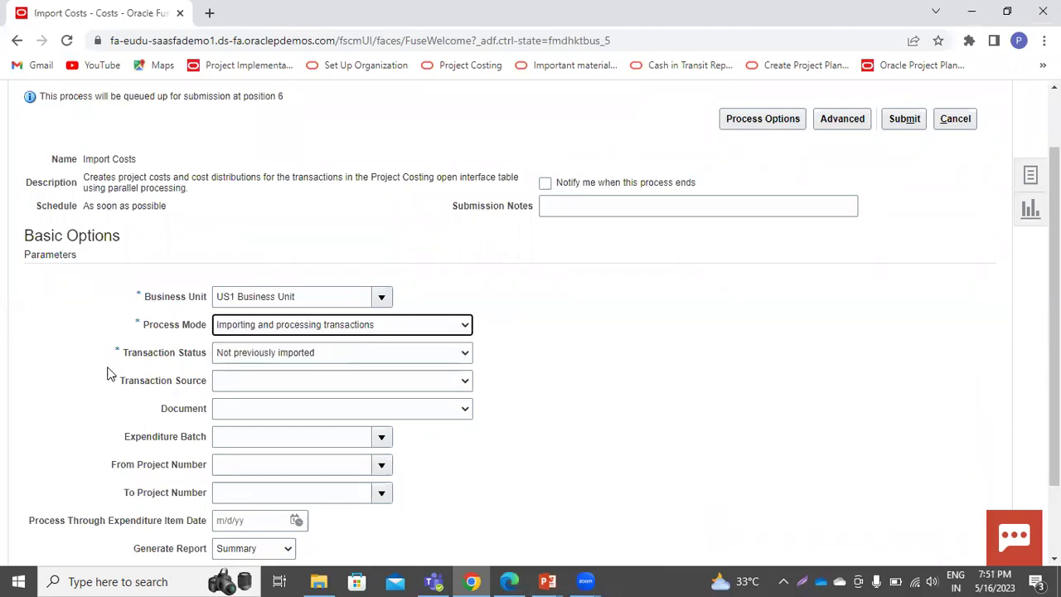
click(280, 354)
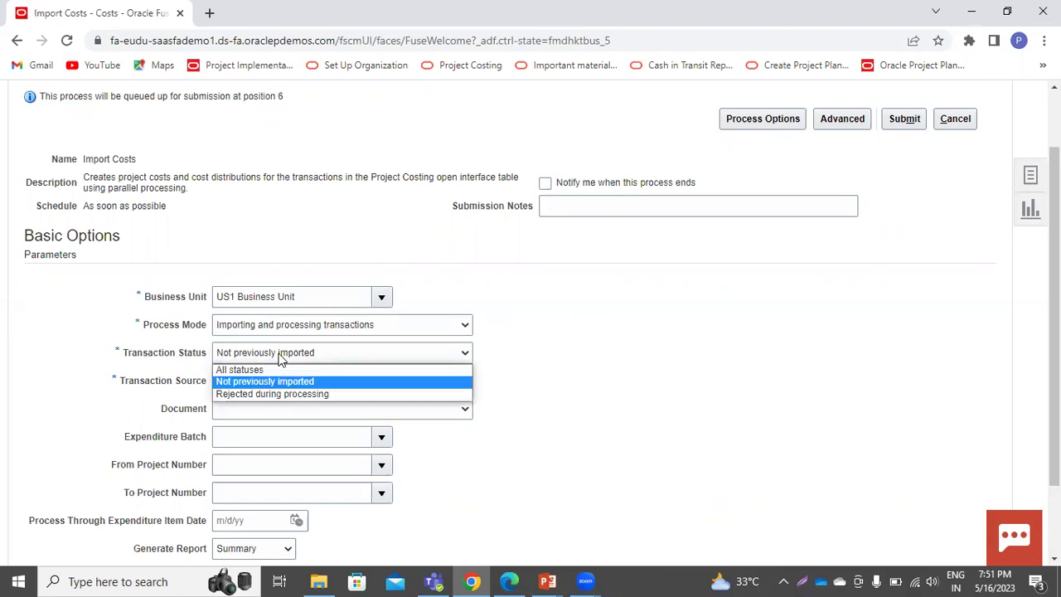
click(239, 370)
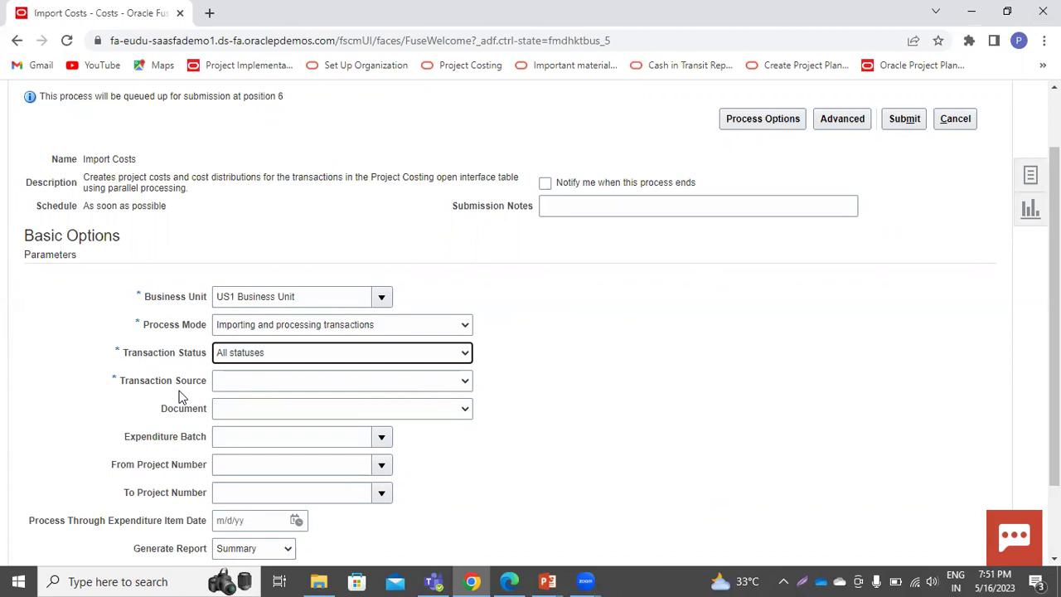
click(408, 380)
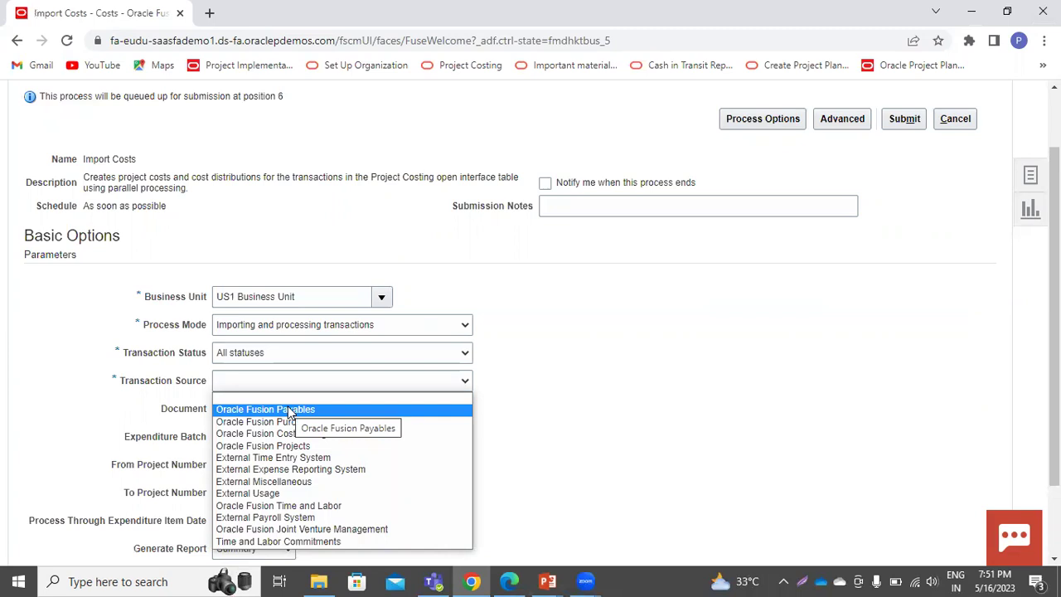
click(232, 411)
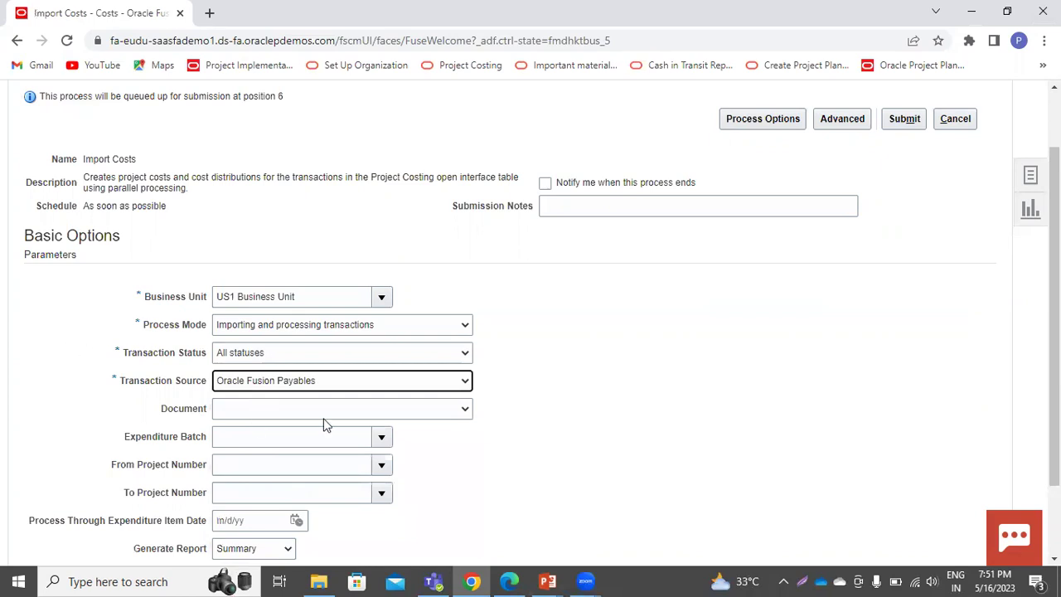
- Limit the cost import to project PPM-01 in both project number fields, processing through expenditure item date 5/16/23
scroll(634, 363, down, 2)
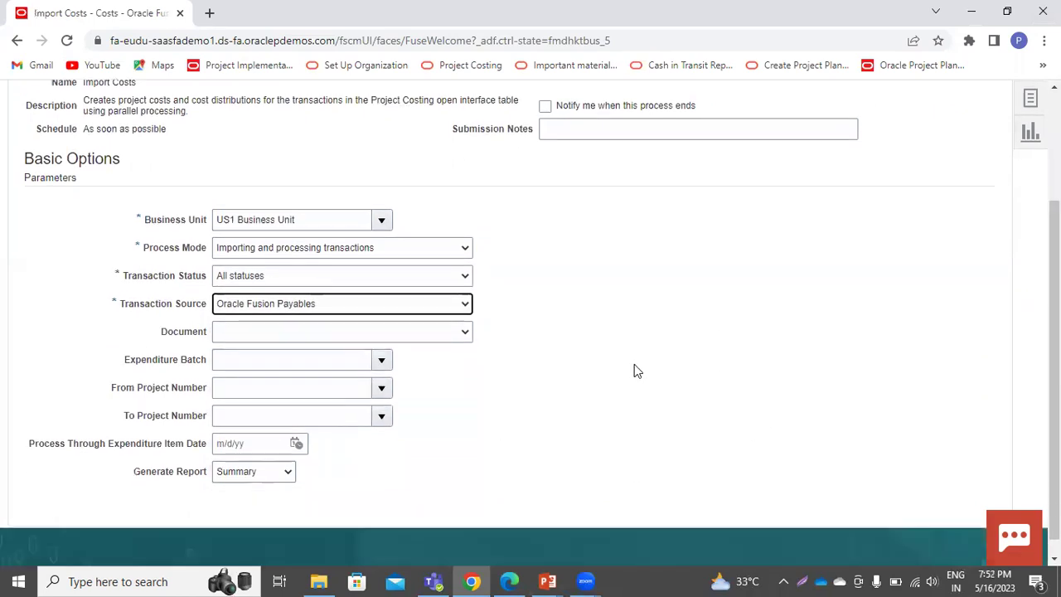
click(226, 388)
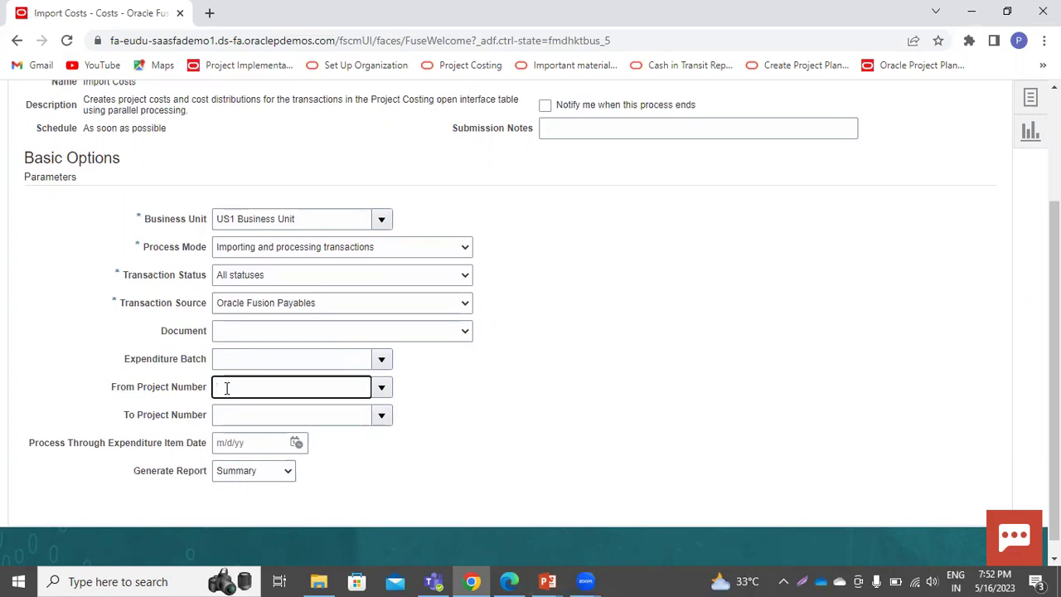
text(PPM-01)
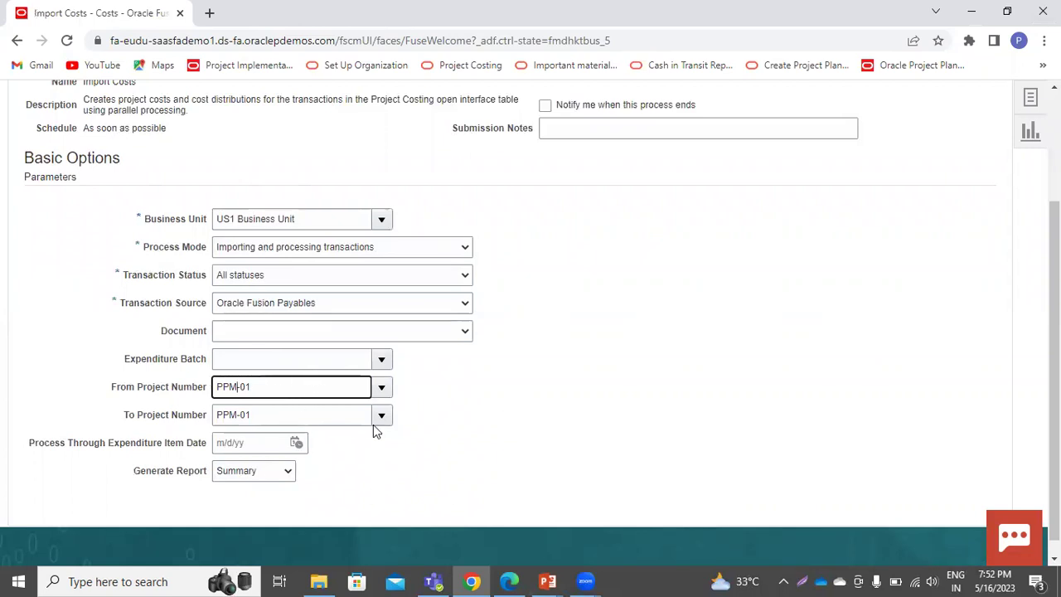
click(296, 444)
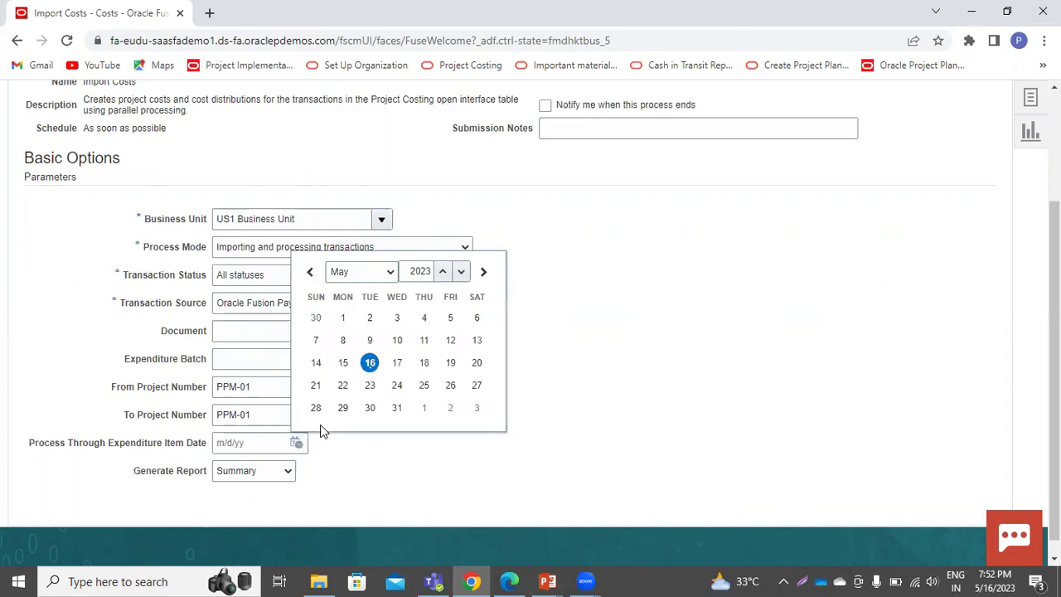
click(370, 363)
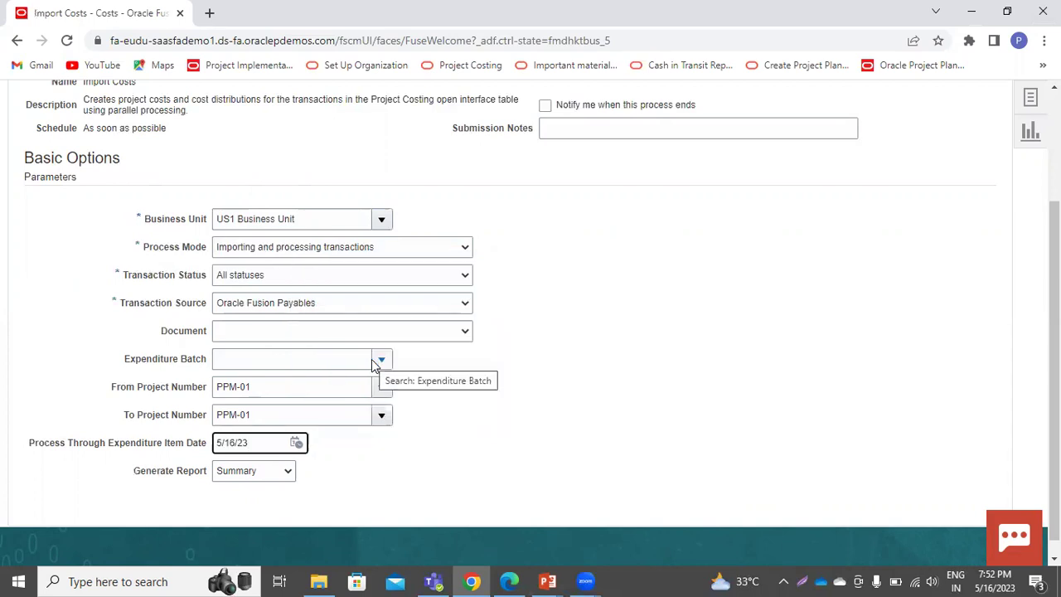
- Set Generate Report to Detail and submit the Import Costs process, acknowledging the confirmation
click(243, 471)
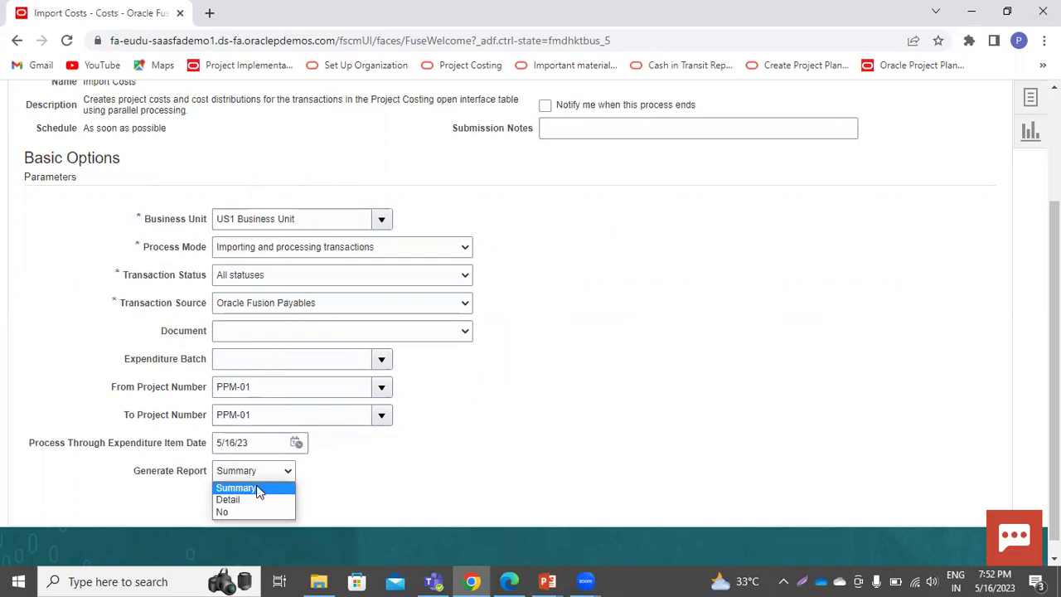
click(235, 497)
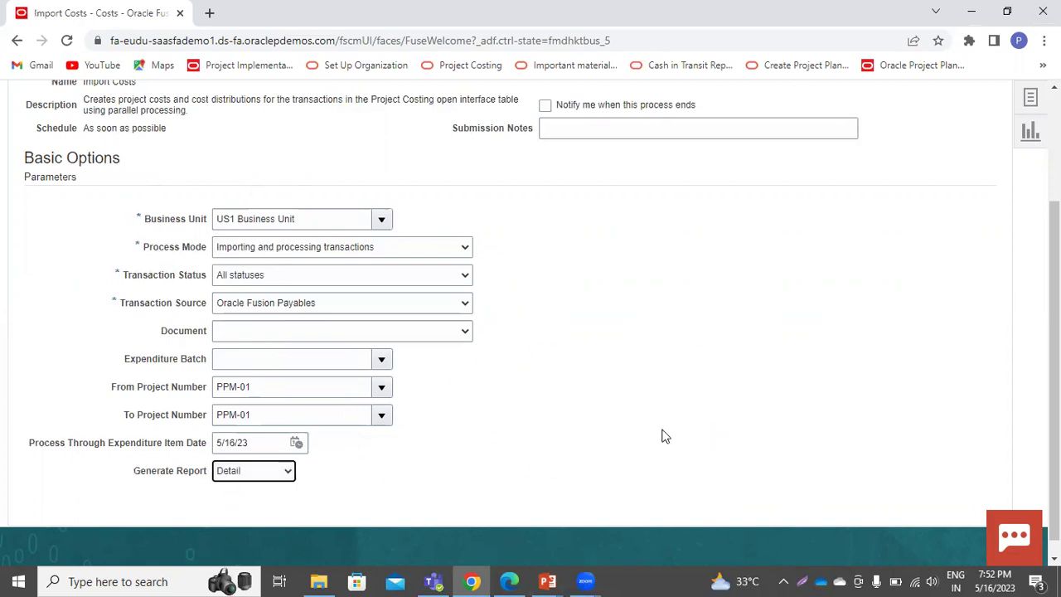
scroll(1052, 266, up, 2)
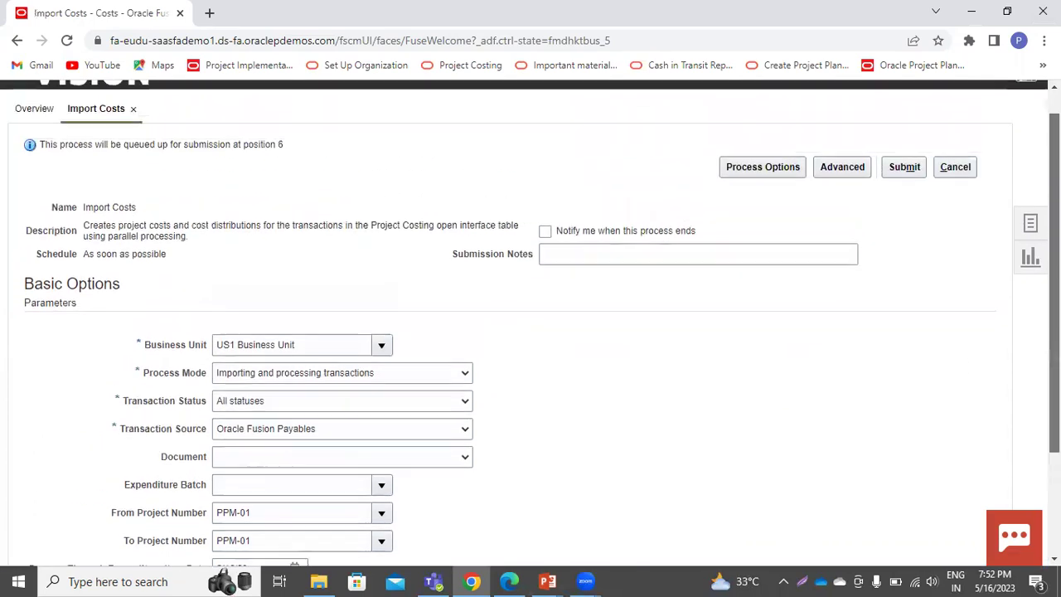
click(904, 197)
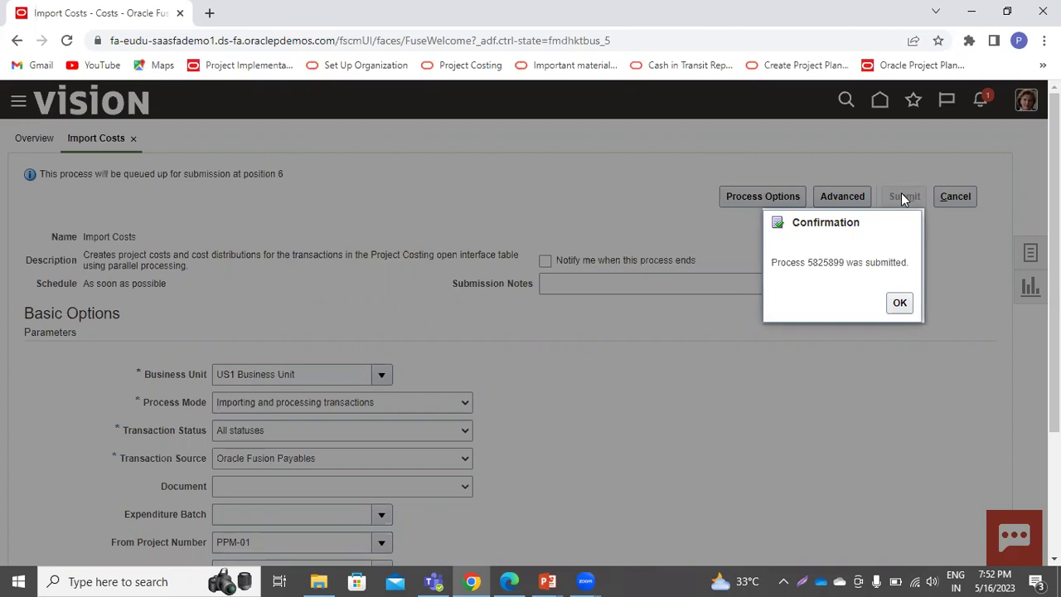
click(900, 305)
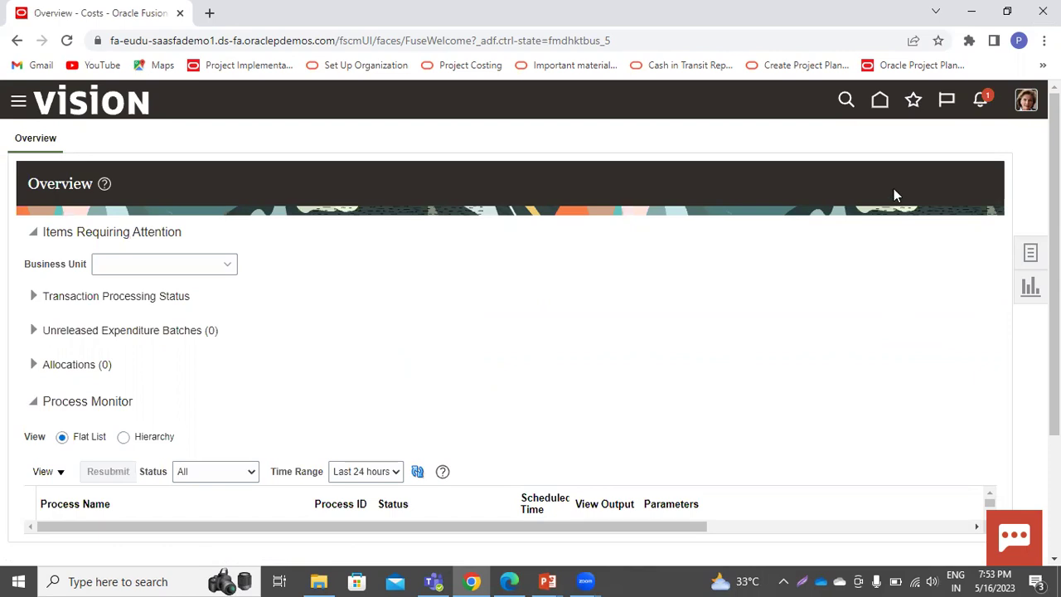
- Try to open the Scheduled Processes work area
click(18, 106)
scroll(152, 431, down, 2)
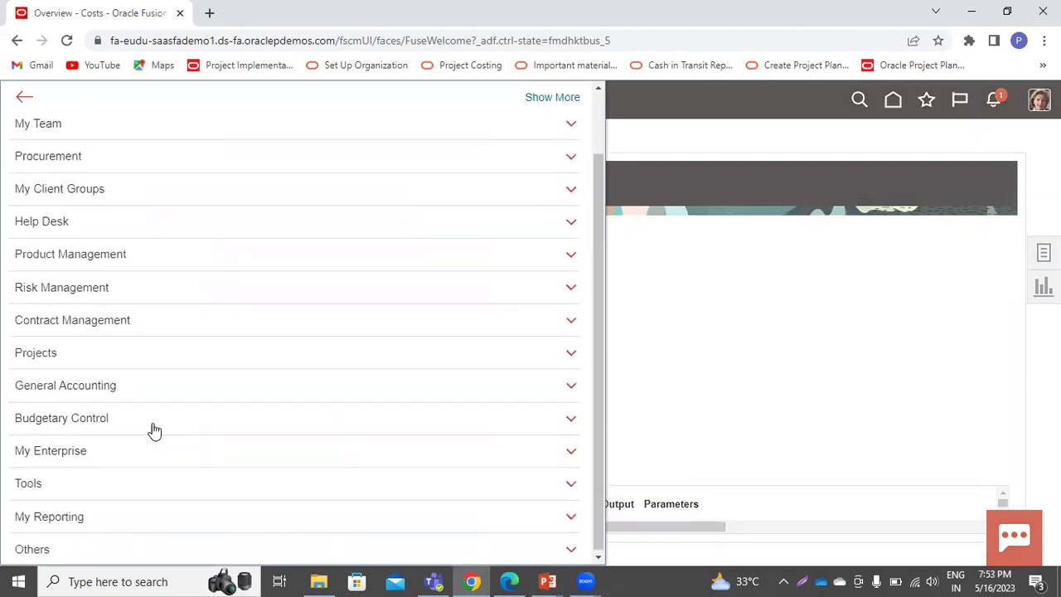
click(65, 483)
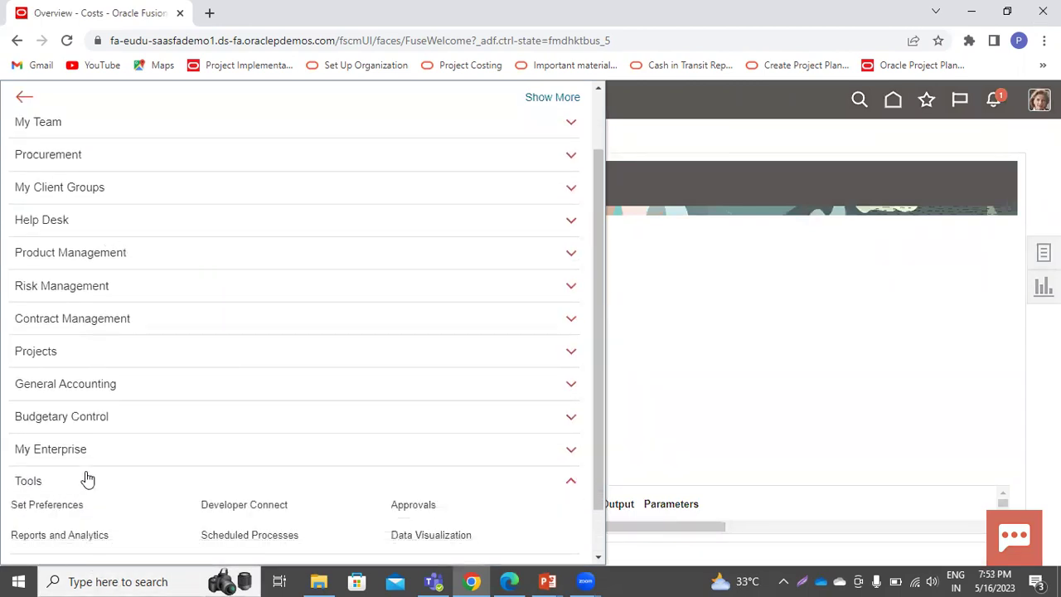
scroll(278, 387, down, 1)
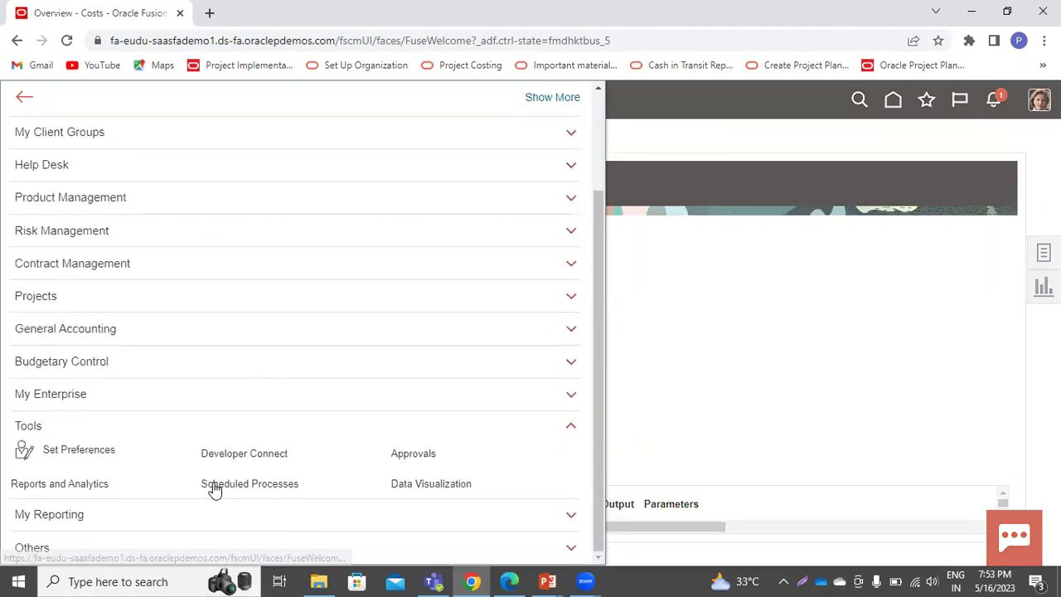
click(253, 487)
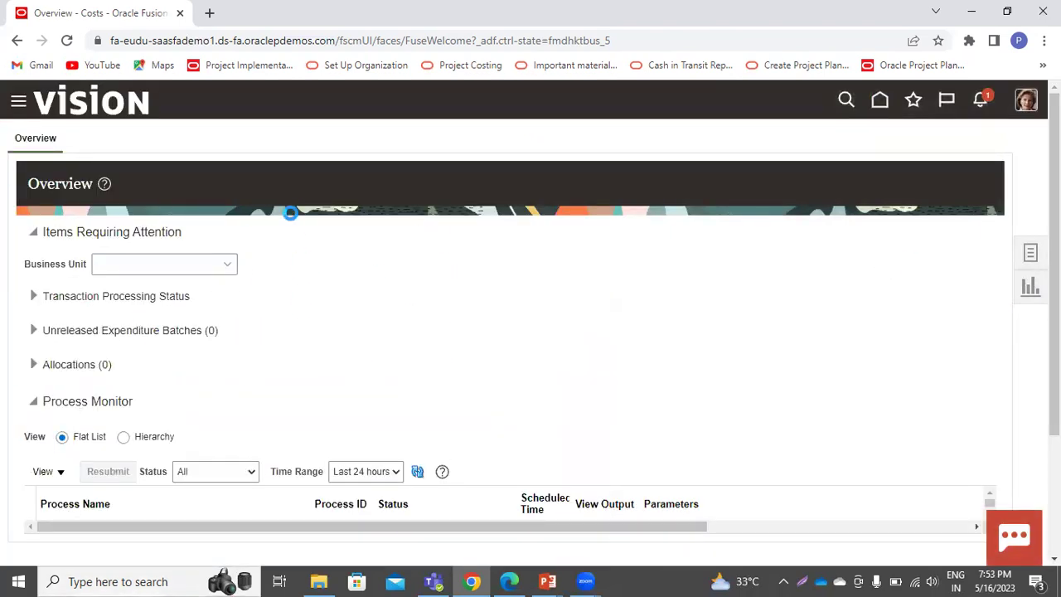
- Refresh the Process Monitor and open the output of the latest Import Costs: Generate Output Report process
click(418, 472)
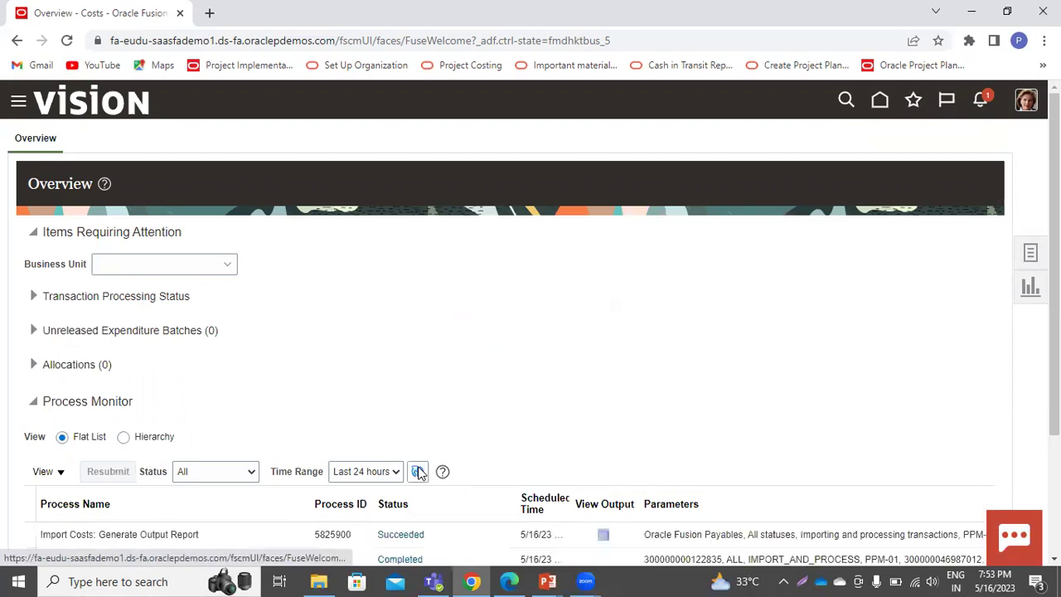
scroll(481, 419, down, 1)
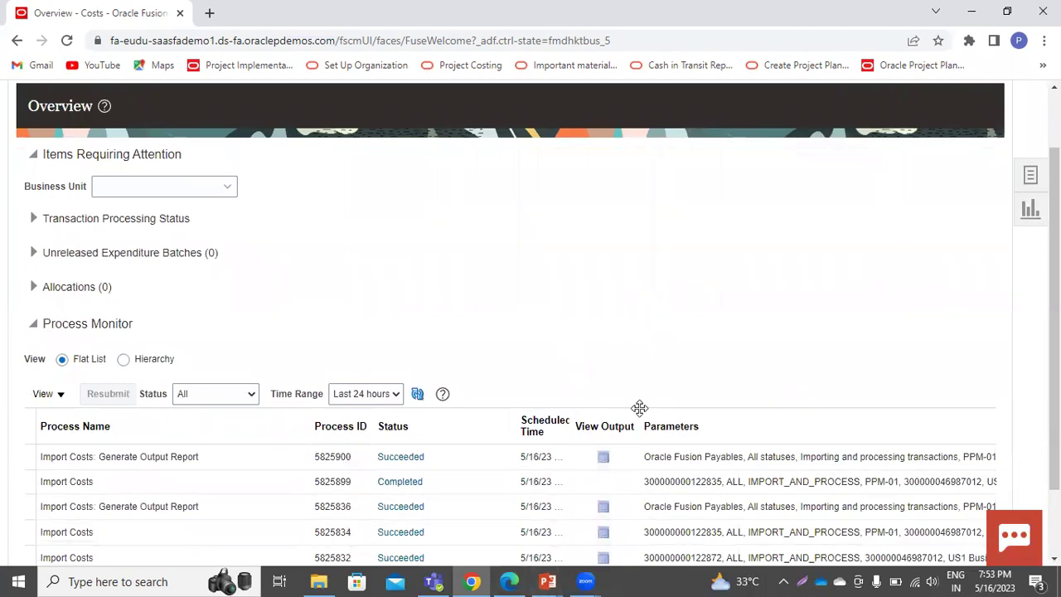
scroll(668, 350, down, 1)
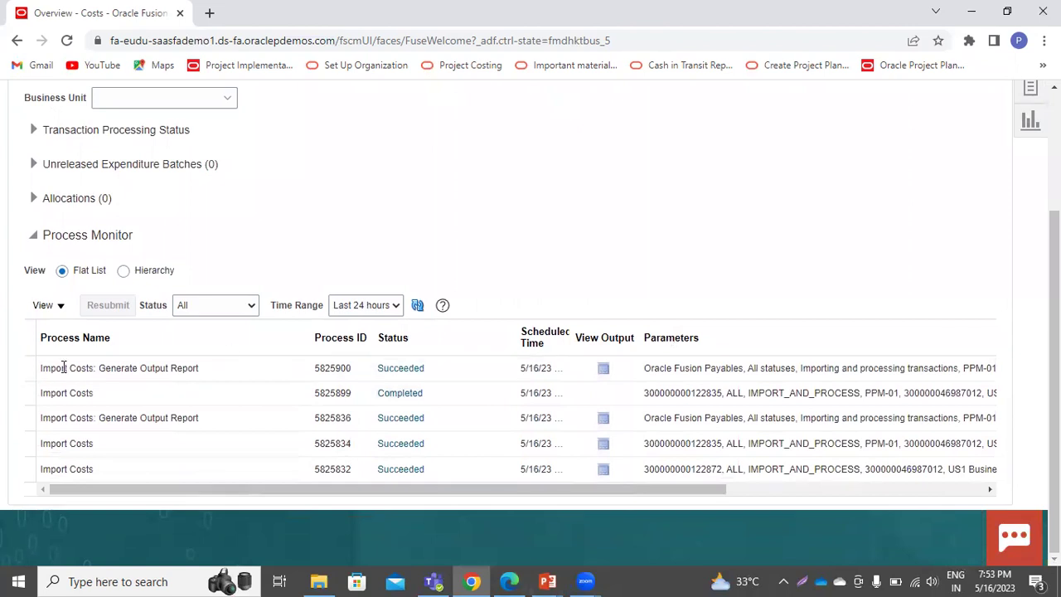
click(600, 366)
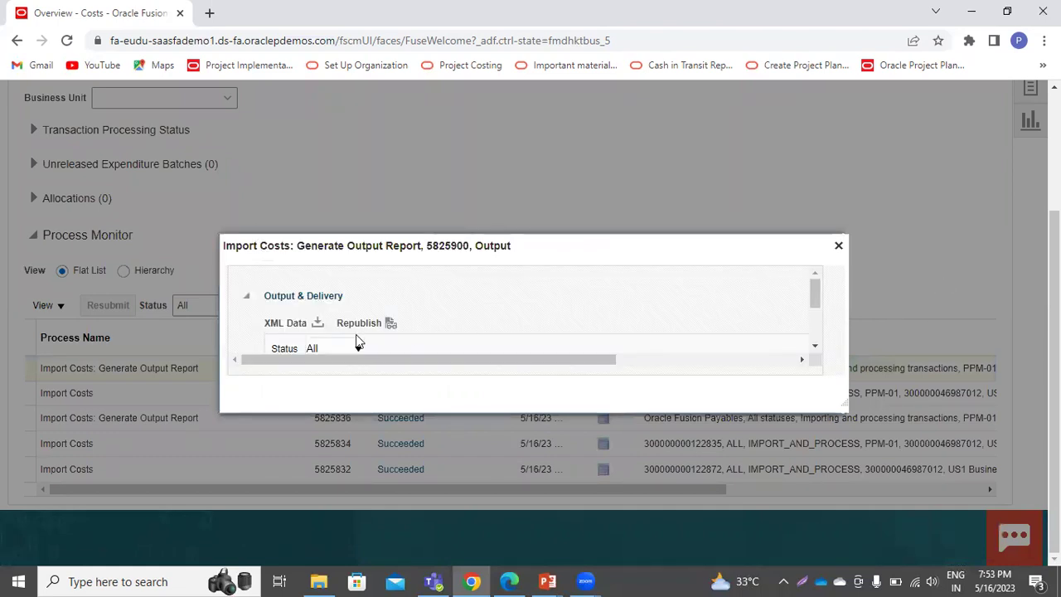
- Republish the Import Costs output report and display it in HTML format
click(392, 324)
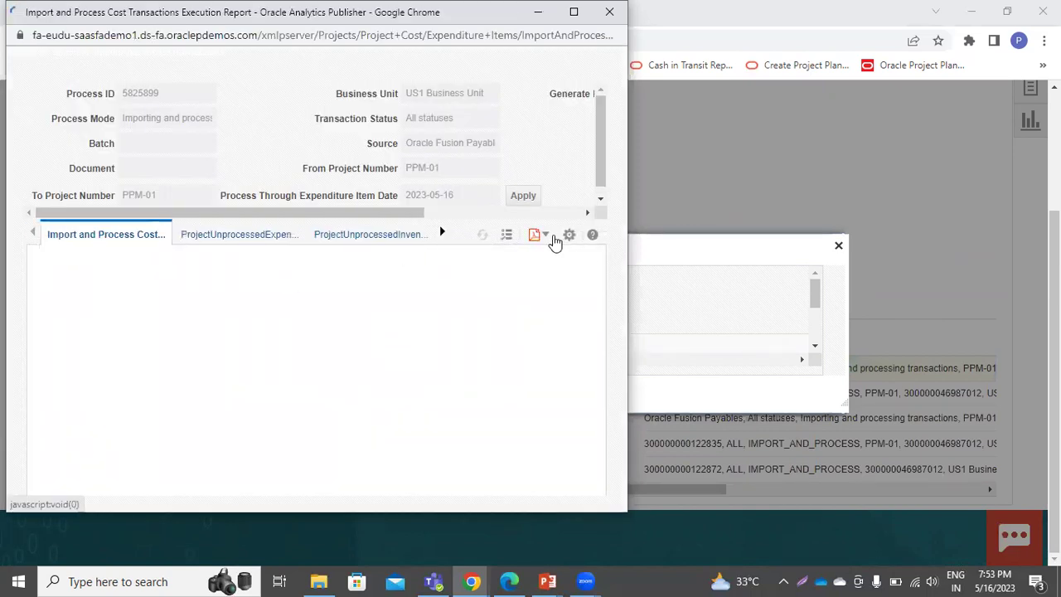
click(531, 240)
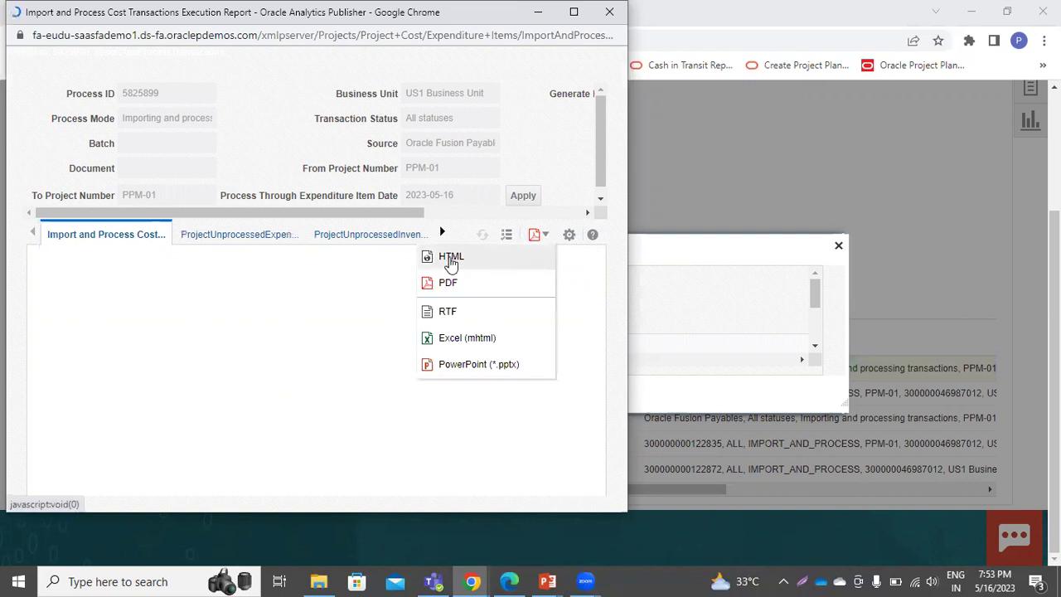
click(452, 262)
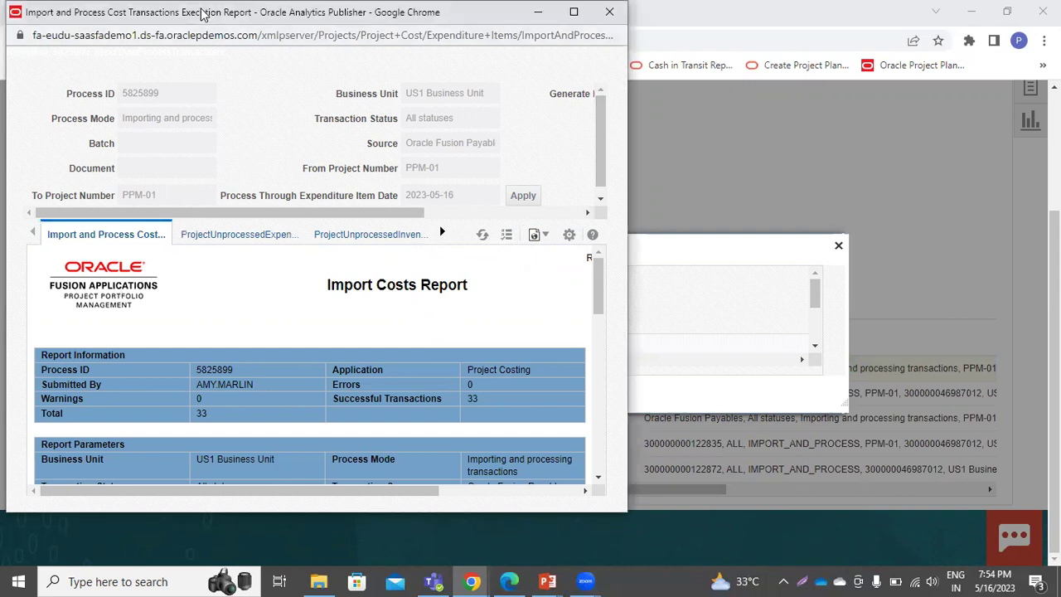
- Maximize the report window and review the Import Costs Report's information, parameters, and error and warning sections
double_click(234, 11)
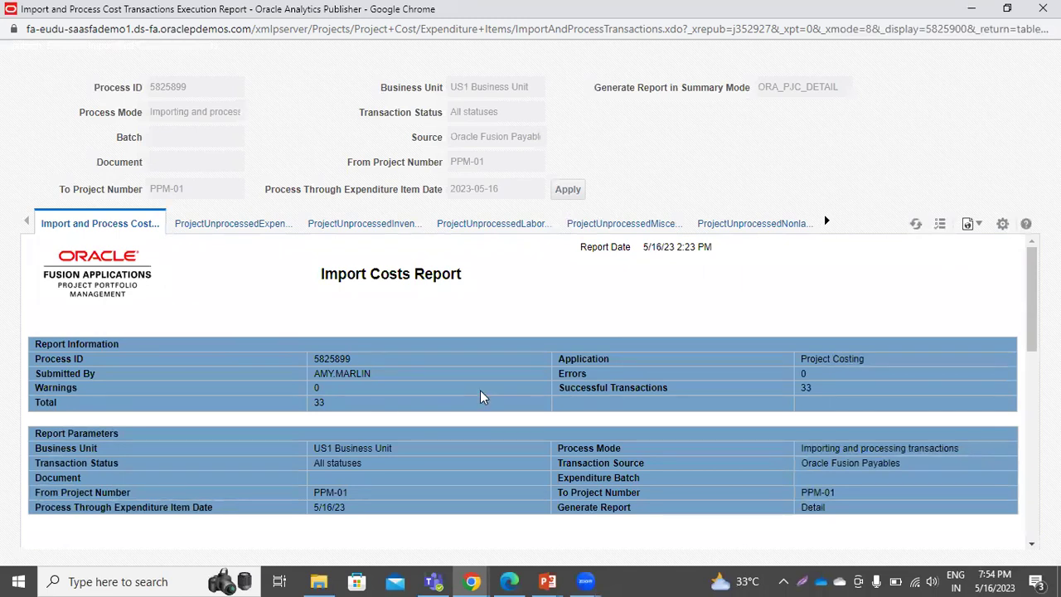
scroll(529, 297, down, 2)
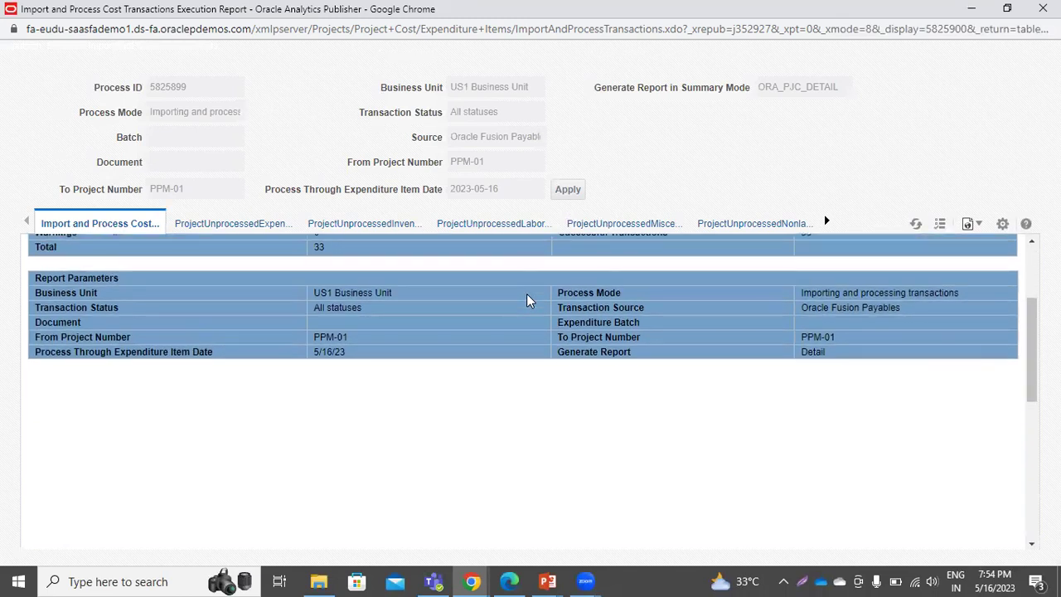
scroll(518, 311, down, 2)
scroll(517, 315, up, 3)
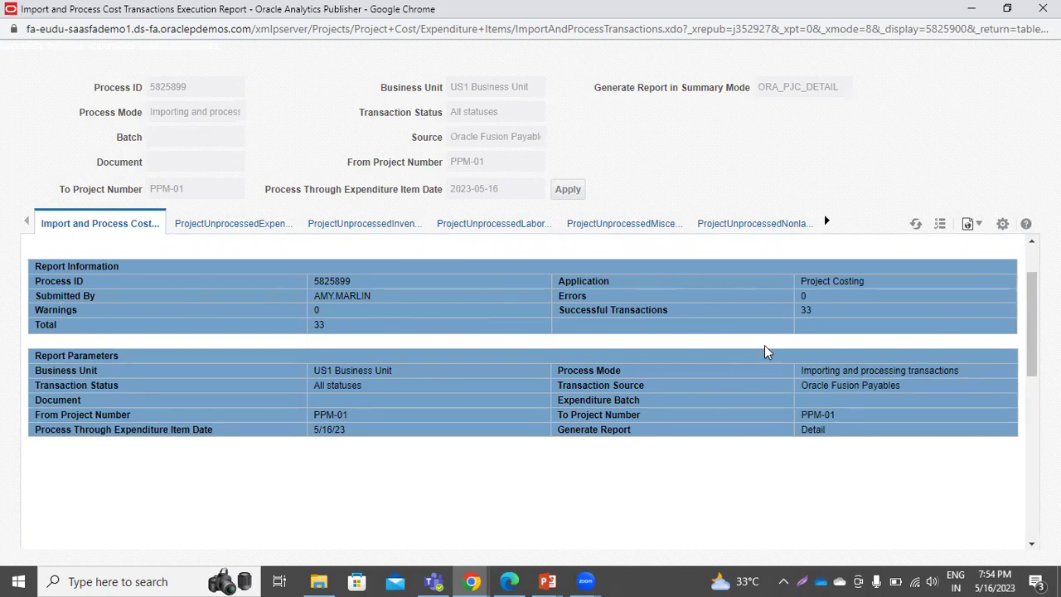
scroll(686, 445, down, 4)
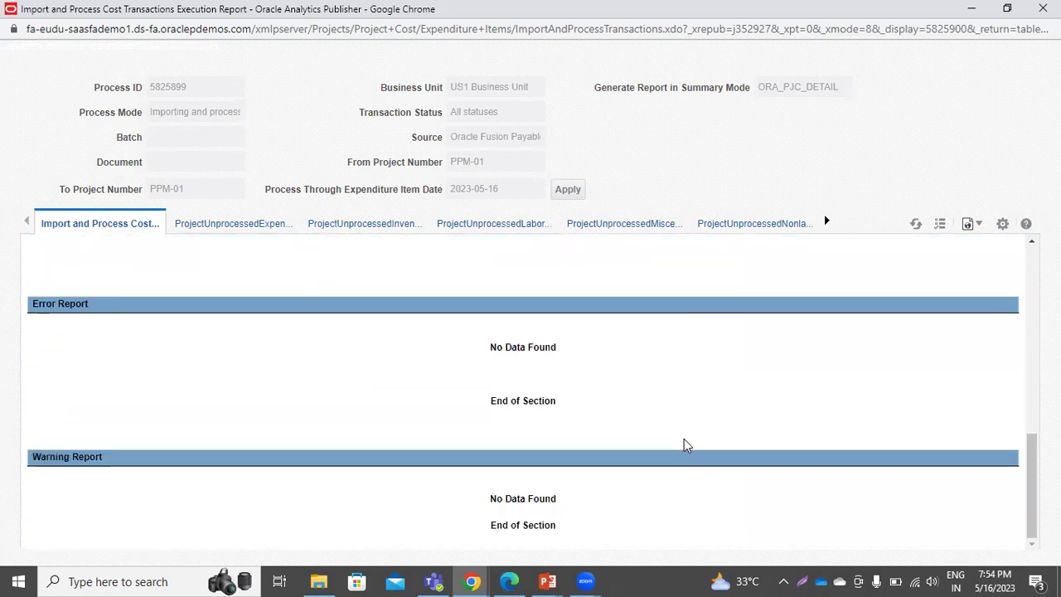
scroll(685, 444, up, 5)
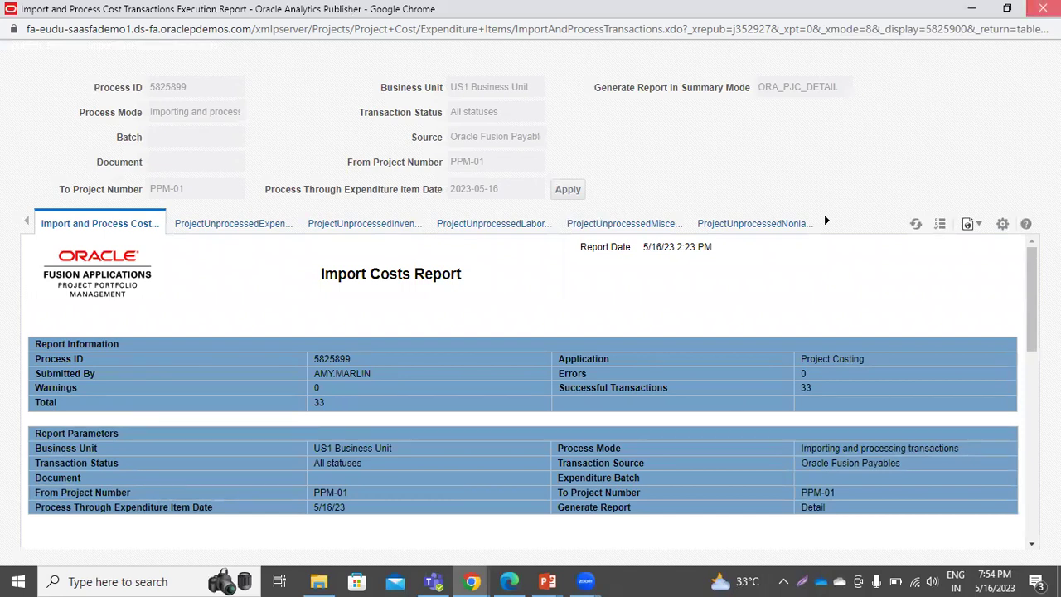
- Close the Import Costs report and its output window, and open Project Financial Management from the home page
click(1040, 9)
click(838, 241)
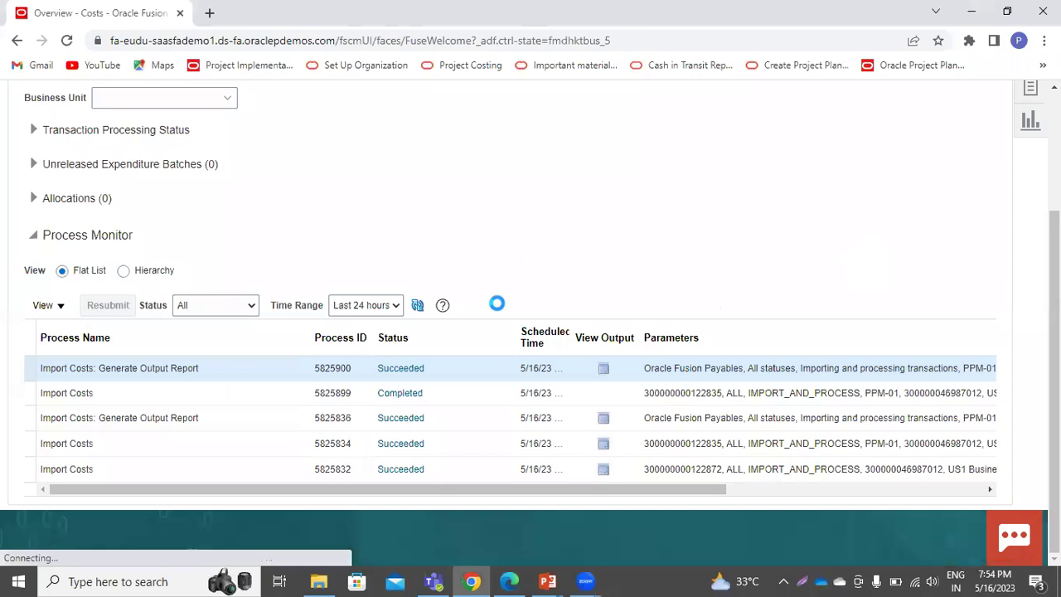
scroll(552, 384, up, 2)
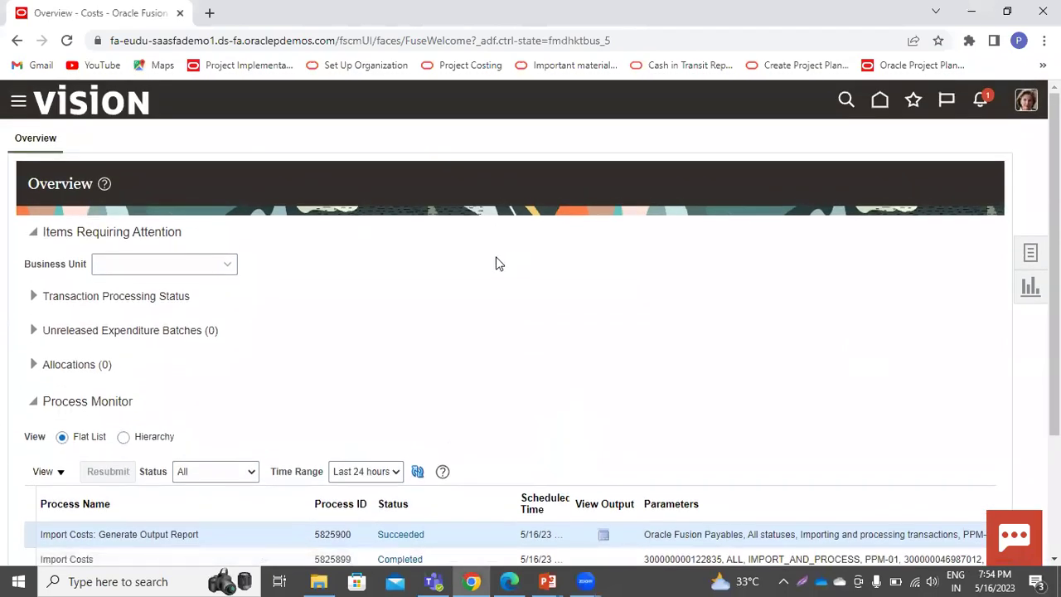
click(877, 105)
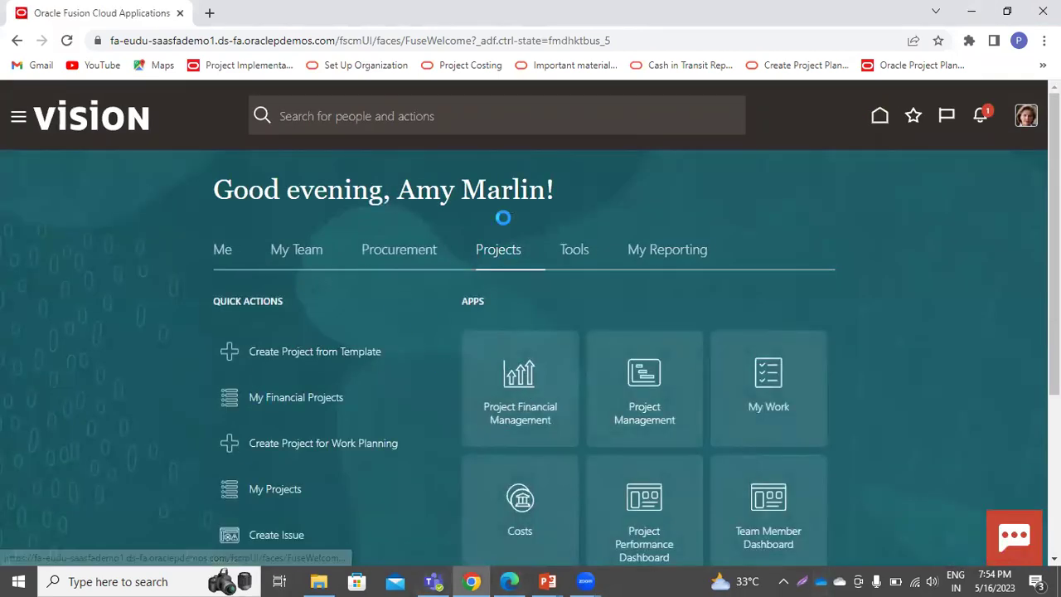
click(509, 374)
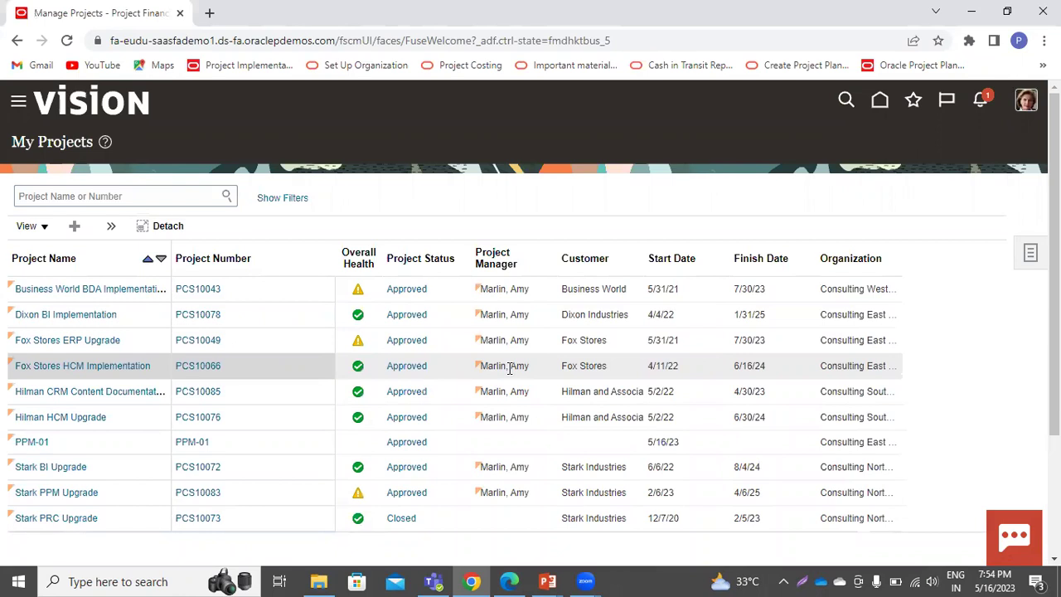
- Open the Manage Financial Project Plan page for project PPM-01
click(41, 445)
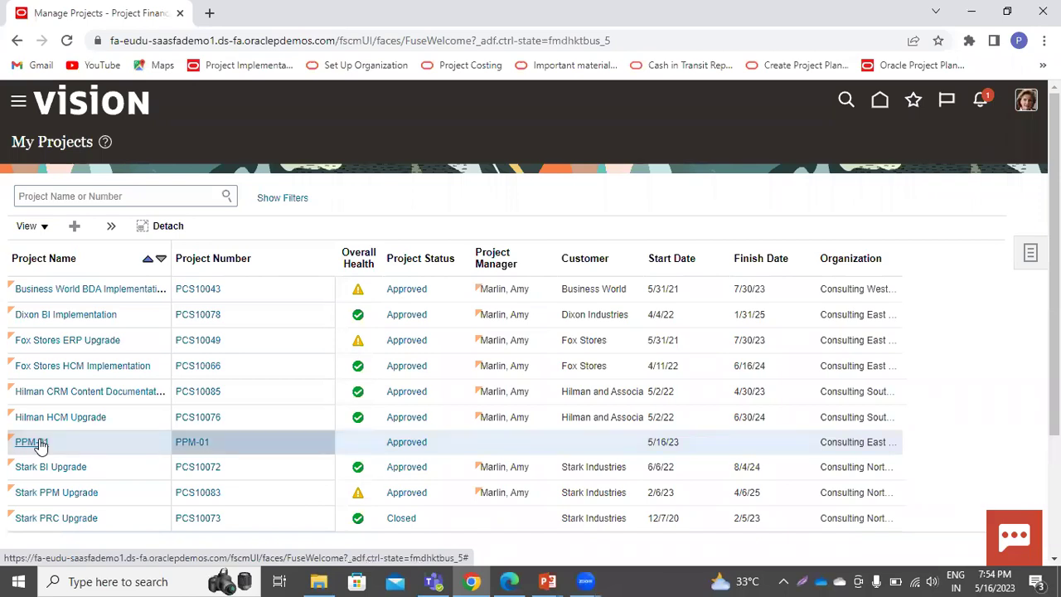
click(10, 440)
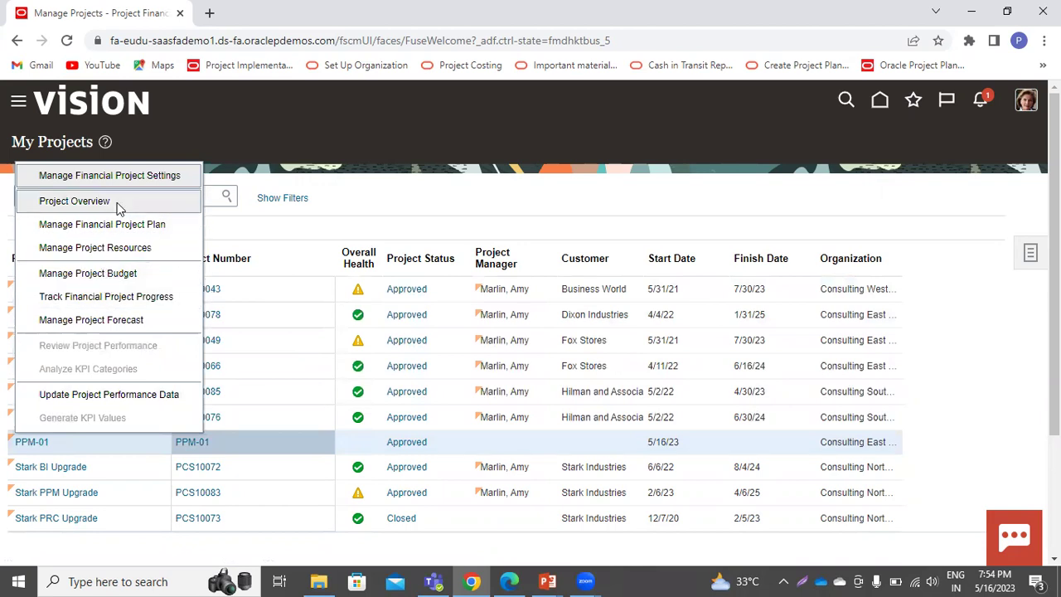
click(126, 230)
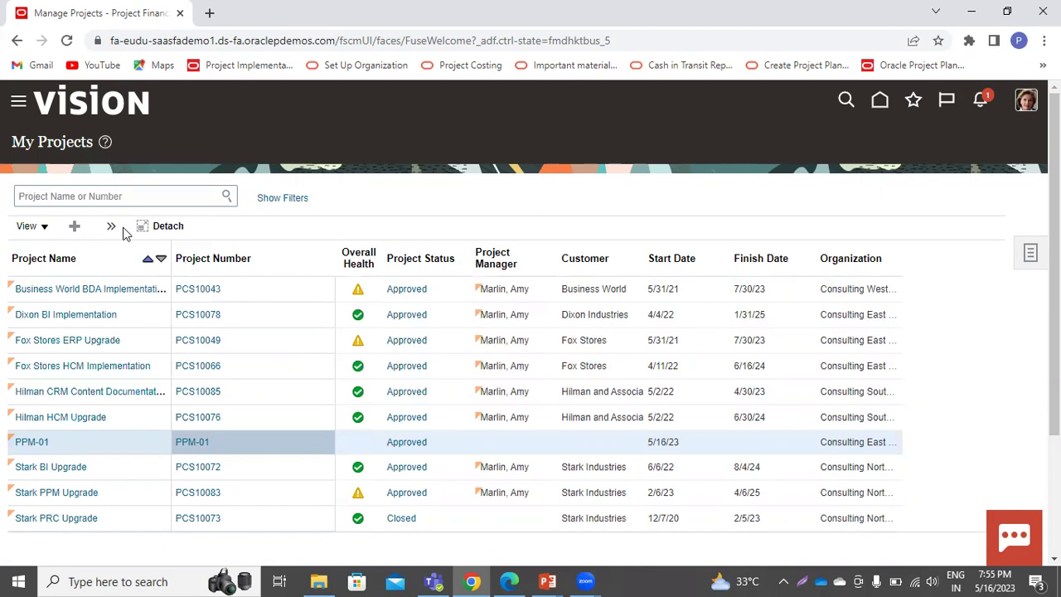
- Expand the System Definition task and examine the ITD actual raw cost by task in PPM-01's financial plan
scroll(485, 394, down, 2)
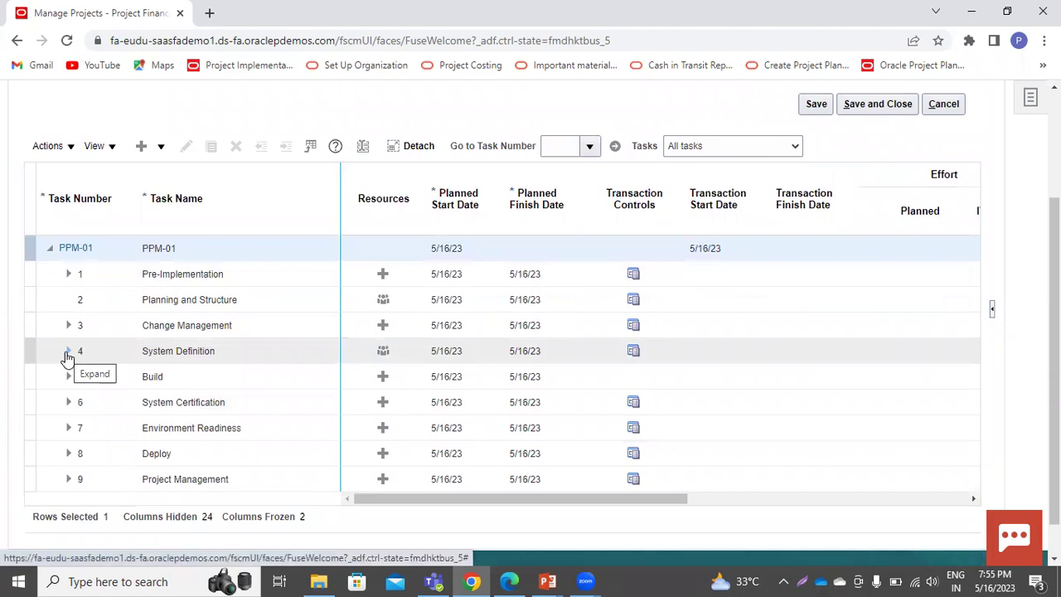
click(68, 353)
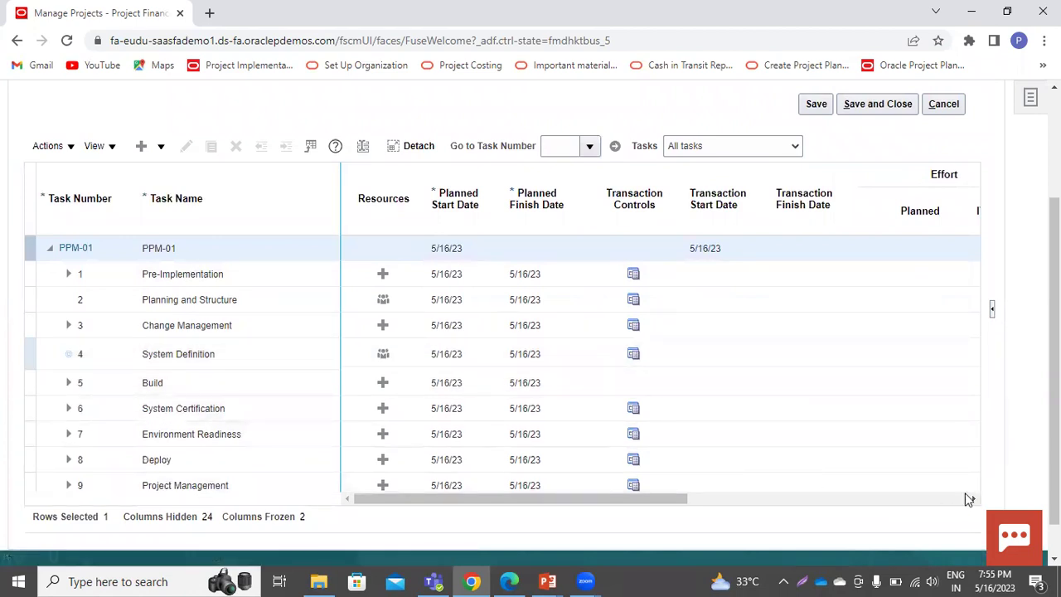
scroll(917, 477, down, 3)
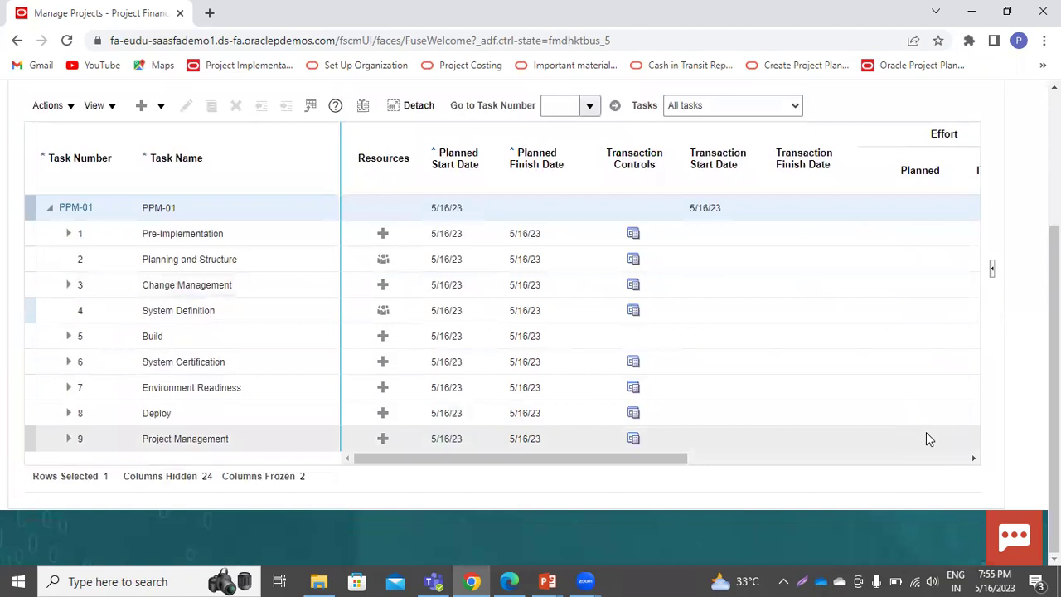
click(973, 458)
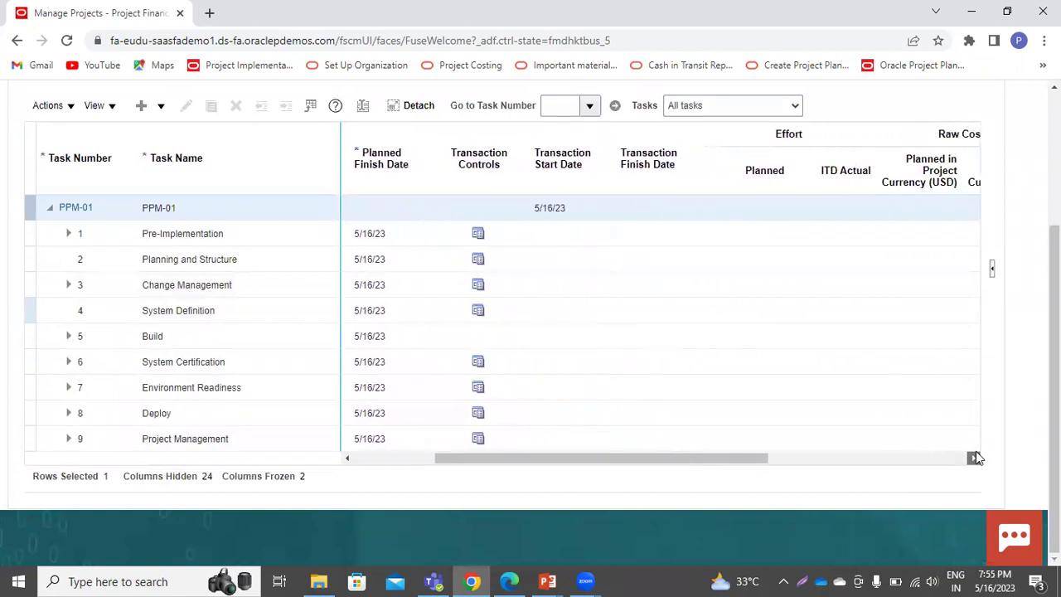
click(973, 457)
click(973, 457)
click(973, 458)
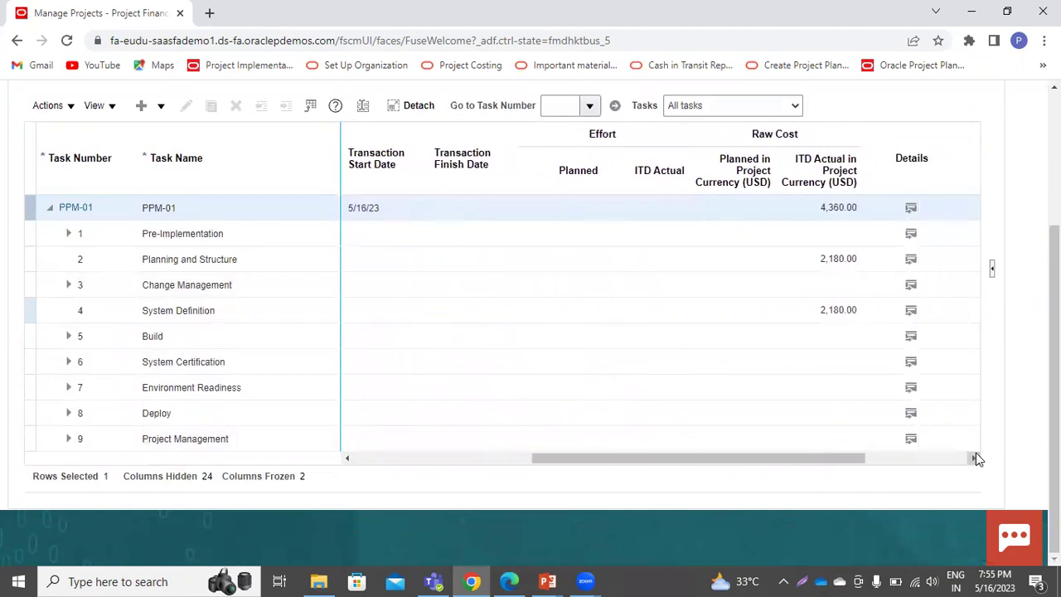
click(974, 458)
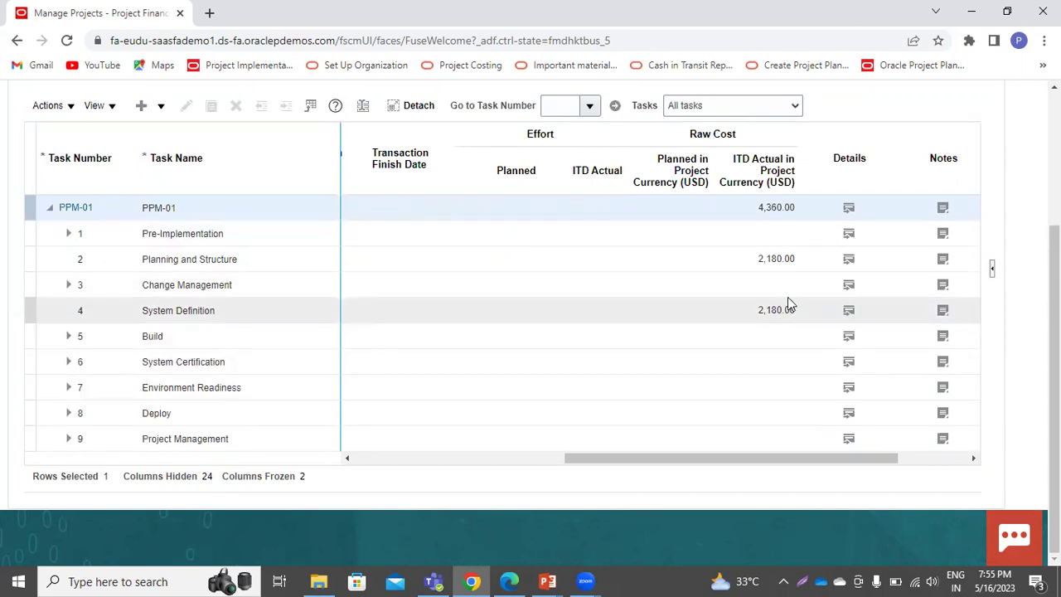
scroll(499, 329, up, 3)
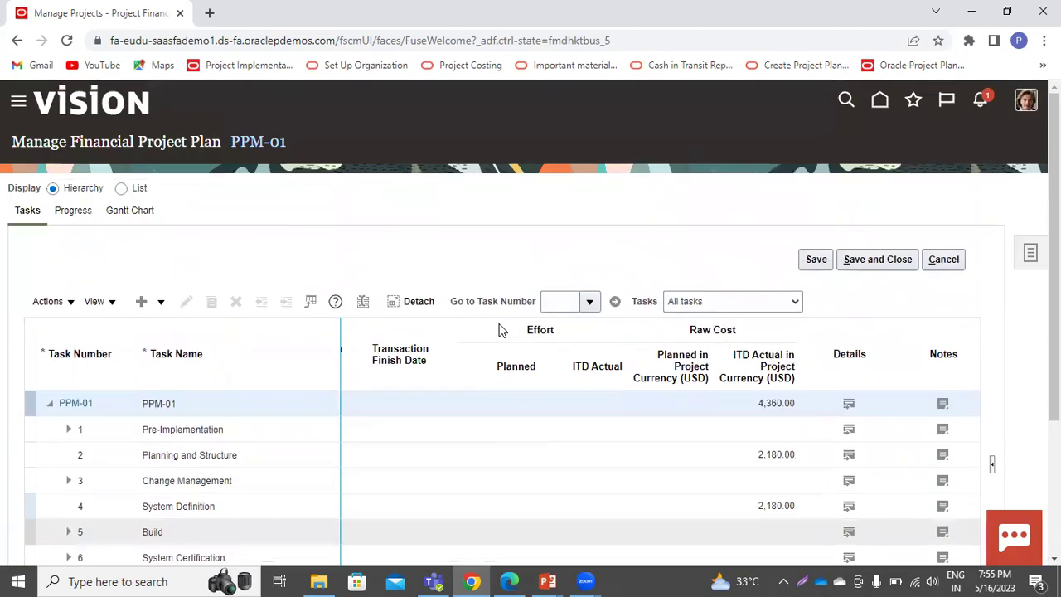
- Return to the home page and open Manage Project Costs in the Costs work area
click(883, 105)
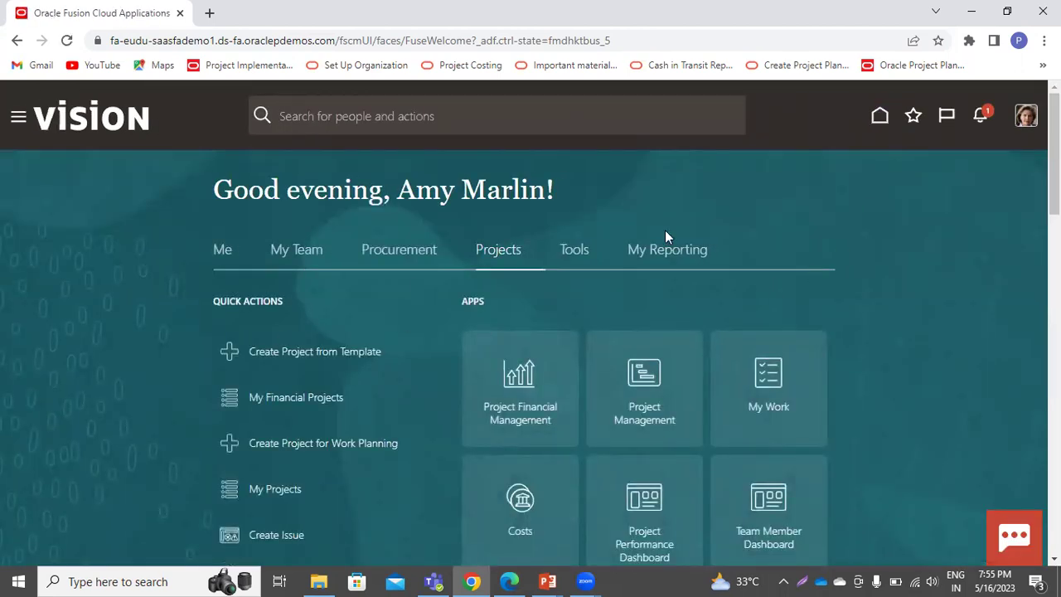
click(521, 496)
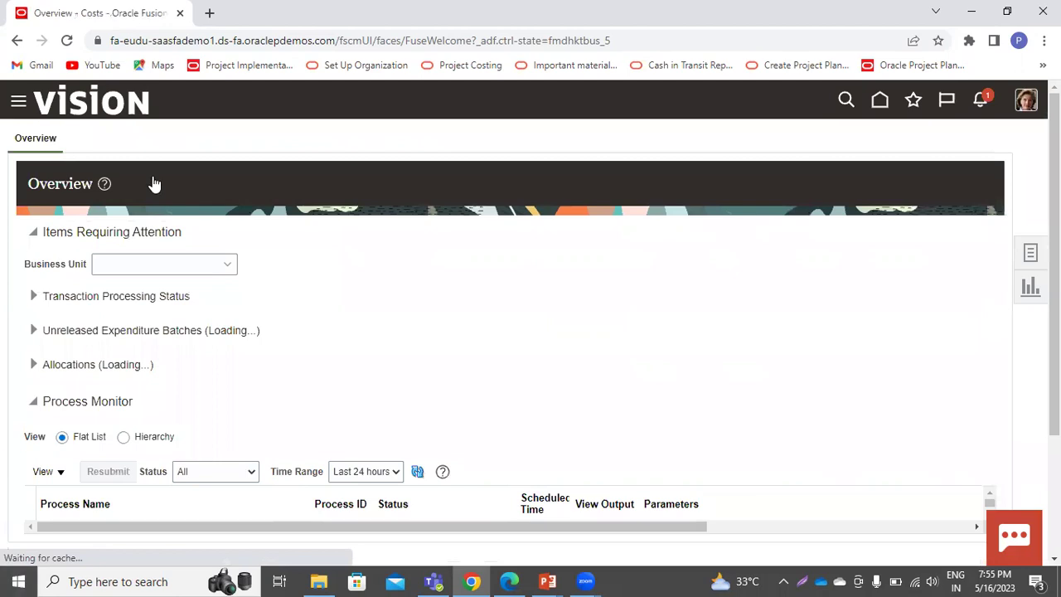
click(1030, 263)
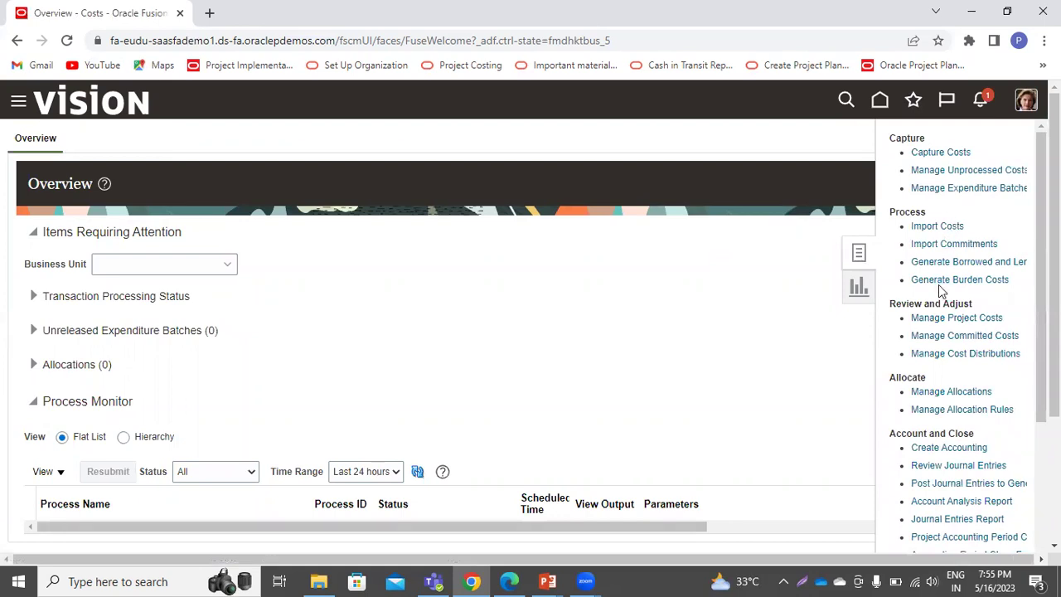
click(939, 317)
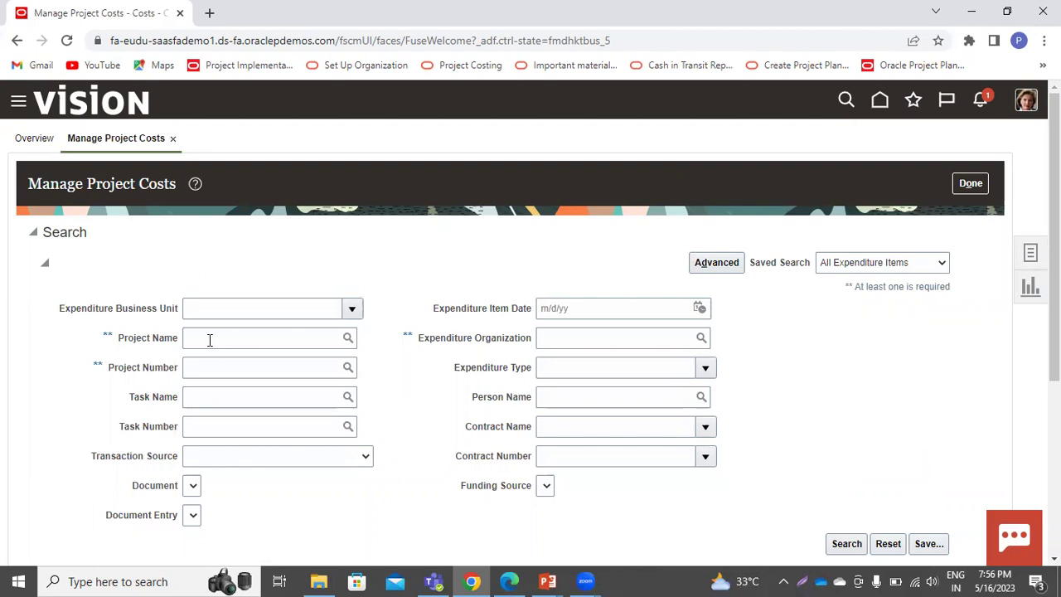
- Search the project costs for project name PPM-01
click(259, 340)
text(PPM)
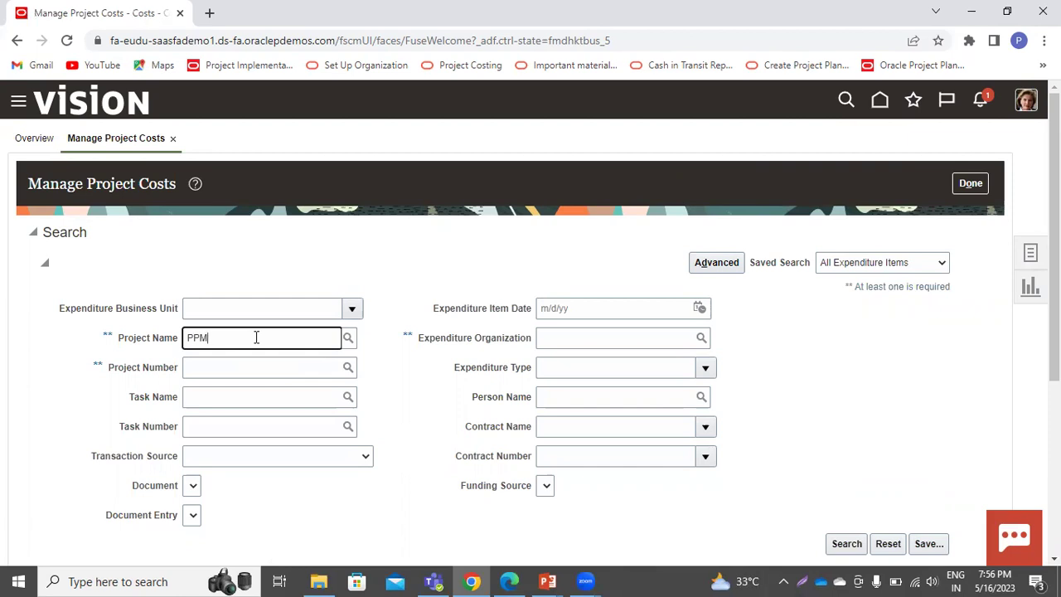
click(346, 339)
click(237, 331)
key(Tab)
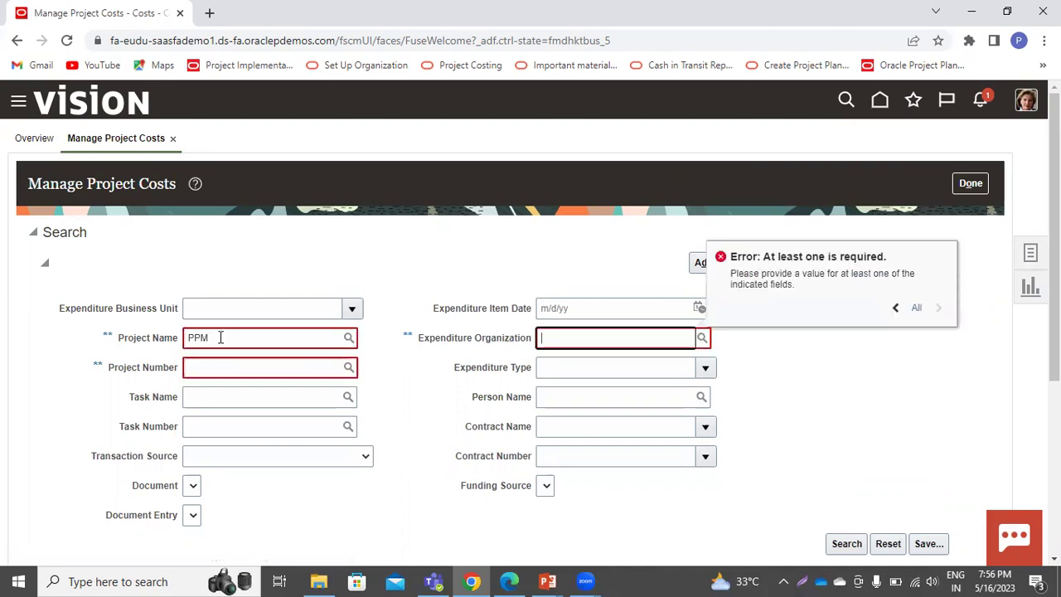
click(224, 336)
text(-01)
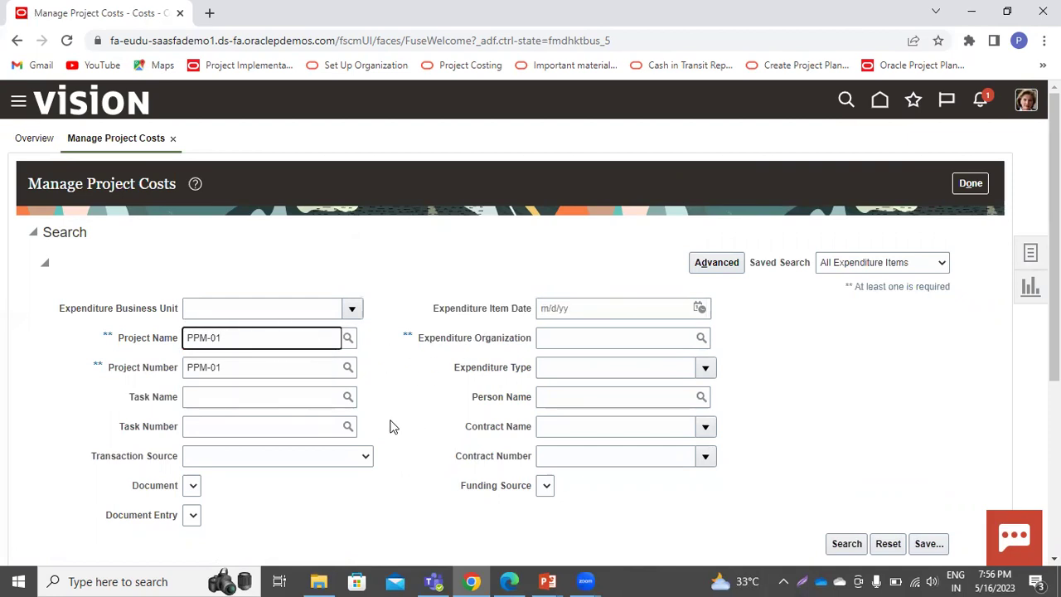
scroll(391, 426, down, 4)
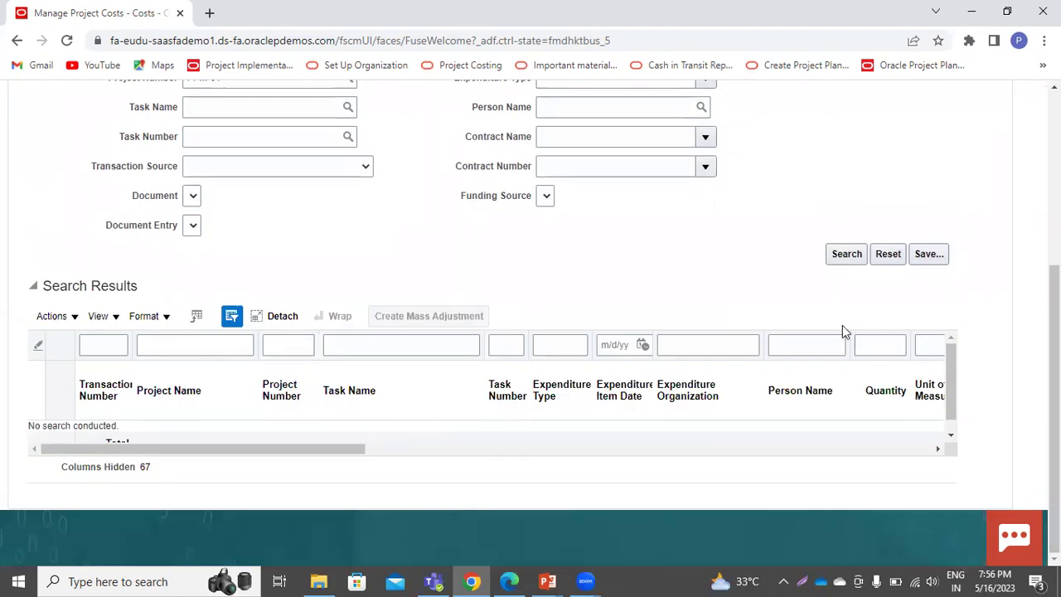
click(846, 254)
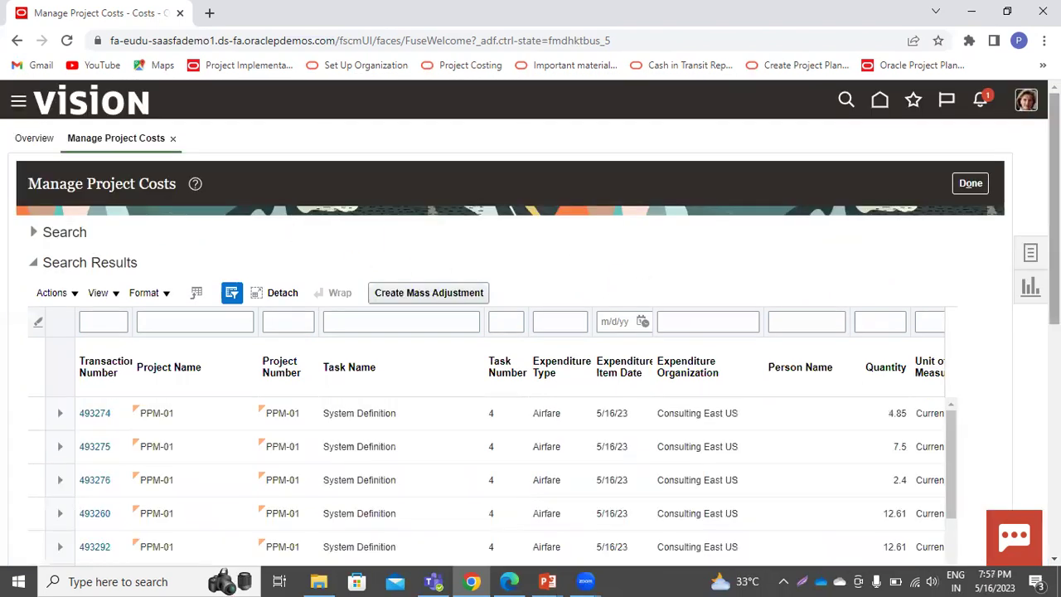
- Review the expenditure items found for PPM-01, including their tasks and quantities, and leave Manage Project Costs for the home page
scroll(321, 373, down, 3)
scroll(321, 379, up, 3)
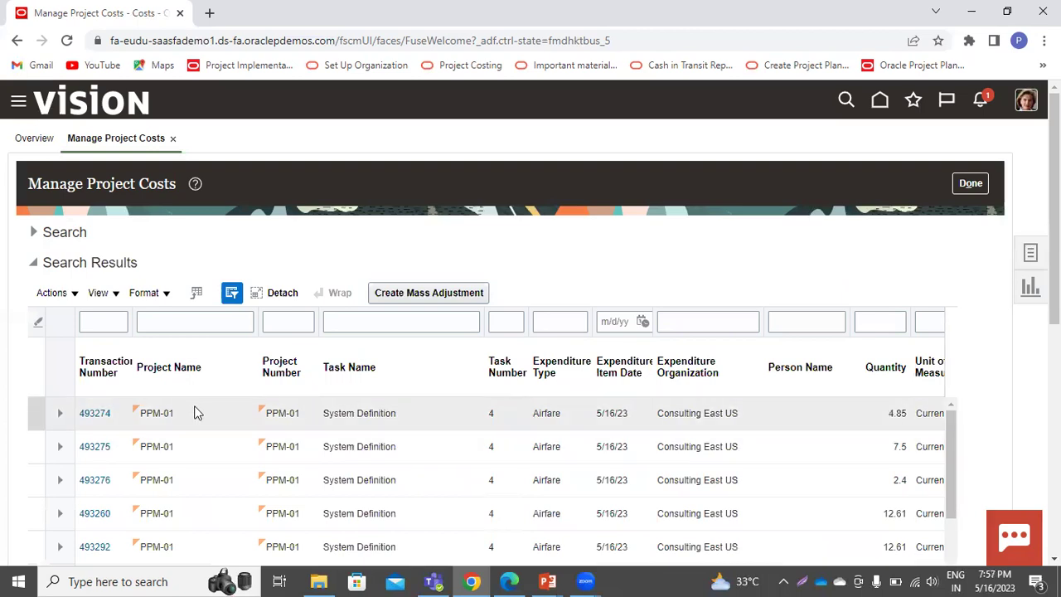
scroll(303, 343, down, 3)
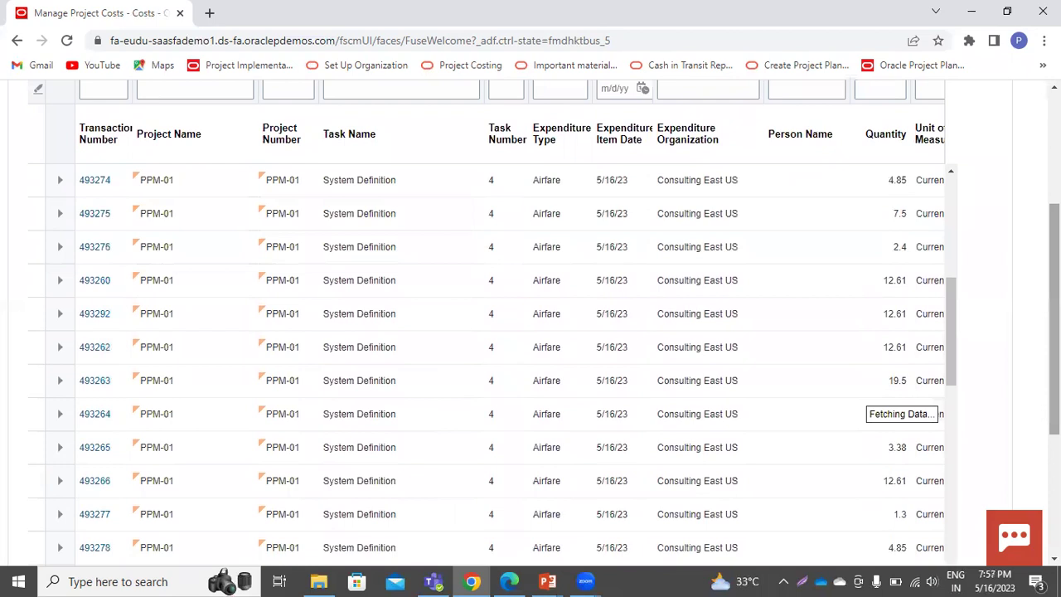
scroll(834, 343, down, 1)
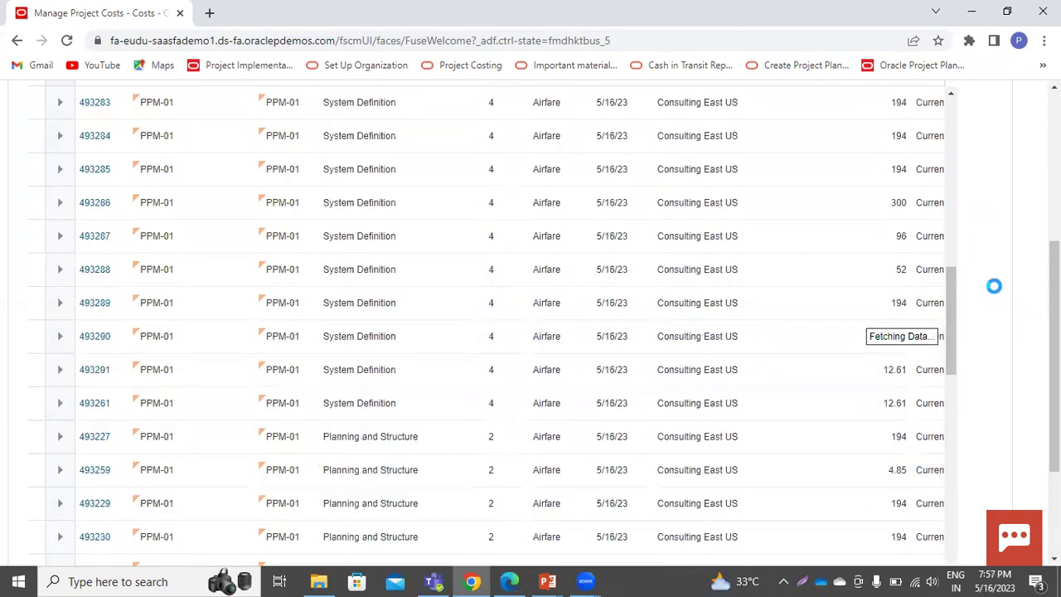
scroll(993, 286, up, 3)
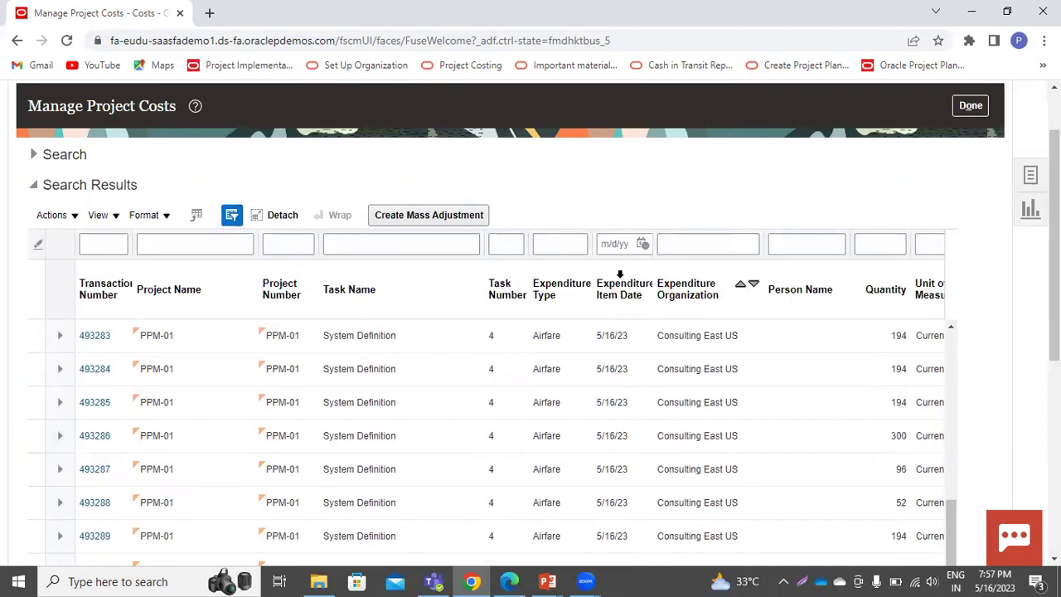
click(970, 105)
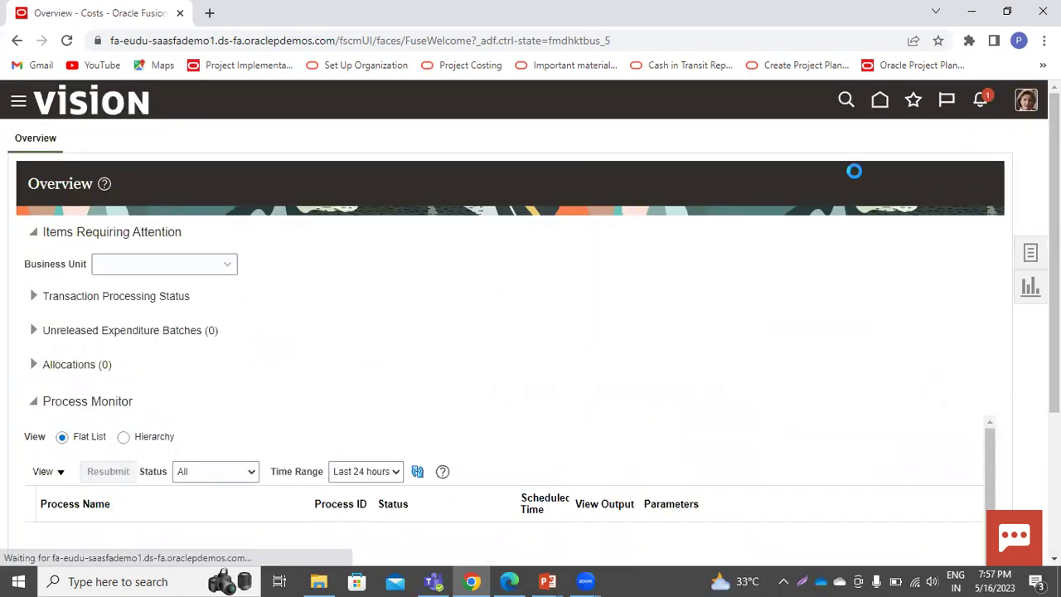
click(880, 101)
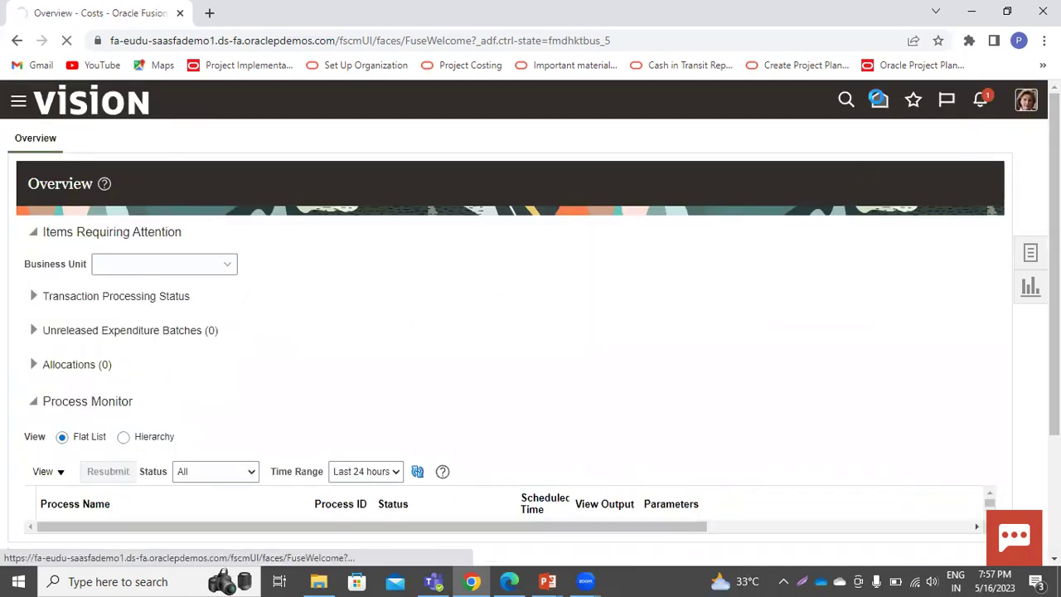